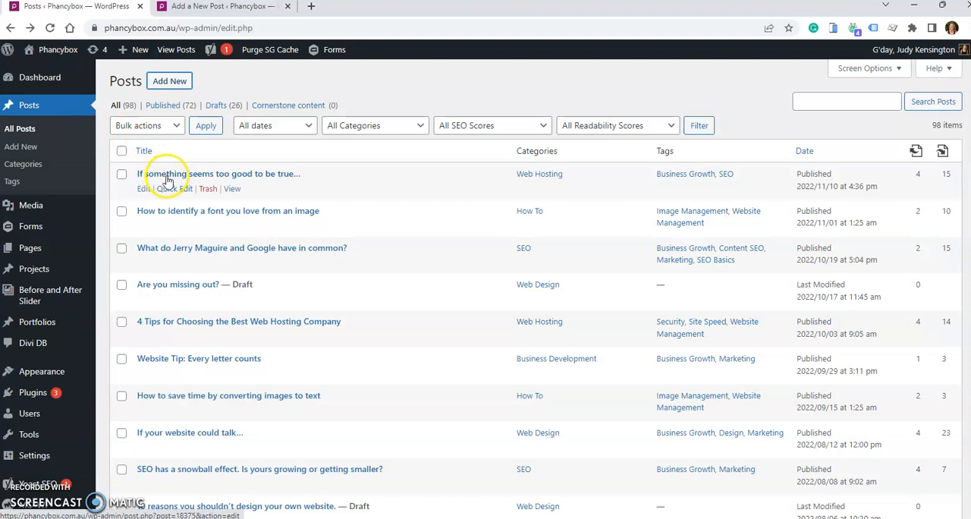
- Open the post "If something seems too good to be true..." for editing in a separate browser tab
{"action": "left_click", "coordinate": [144, 191]}
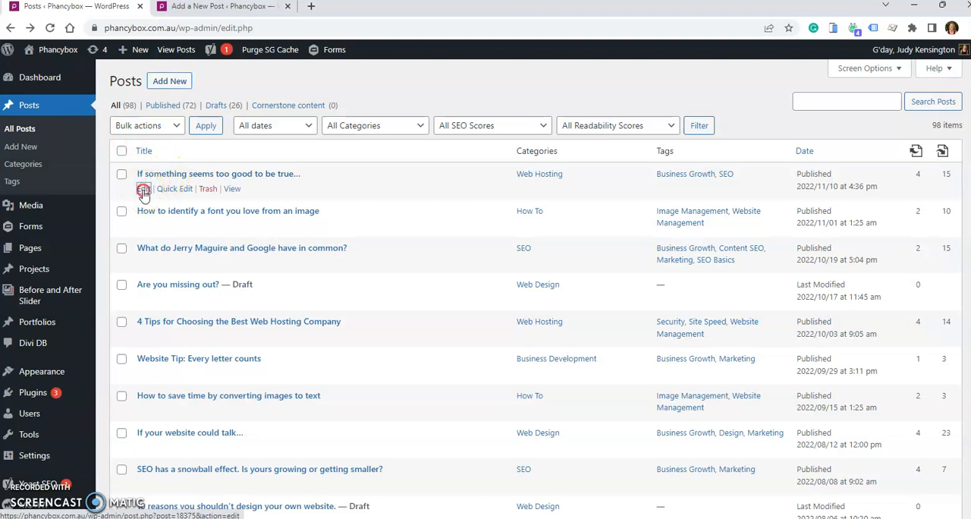
{"action": "right_click", "coordinate": [143, 192]}
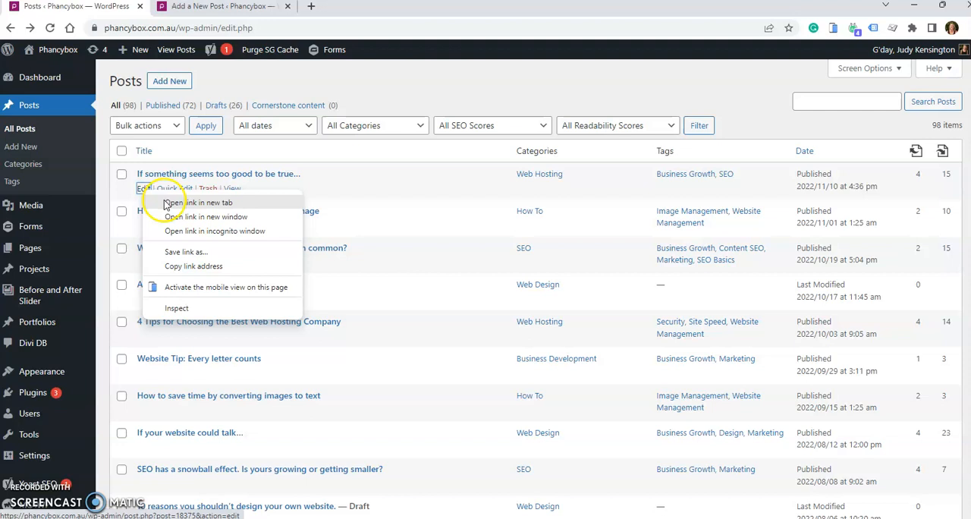
{"action": "left_click", "coordinate": [198, 203]}
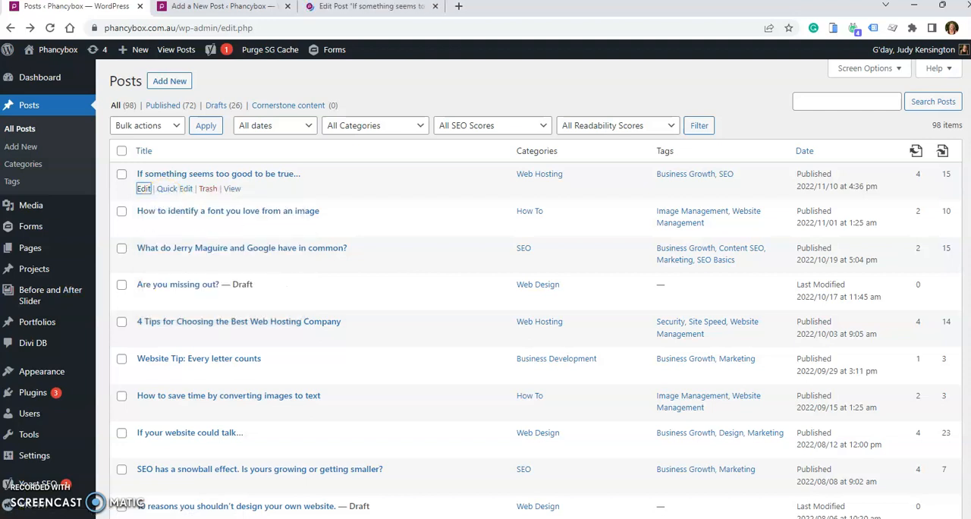
- Compare the blank new post page with the editing page of the published post
{"action": "left_click", "coordinate": [256, 9]}
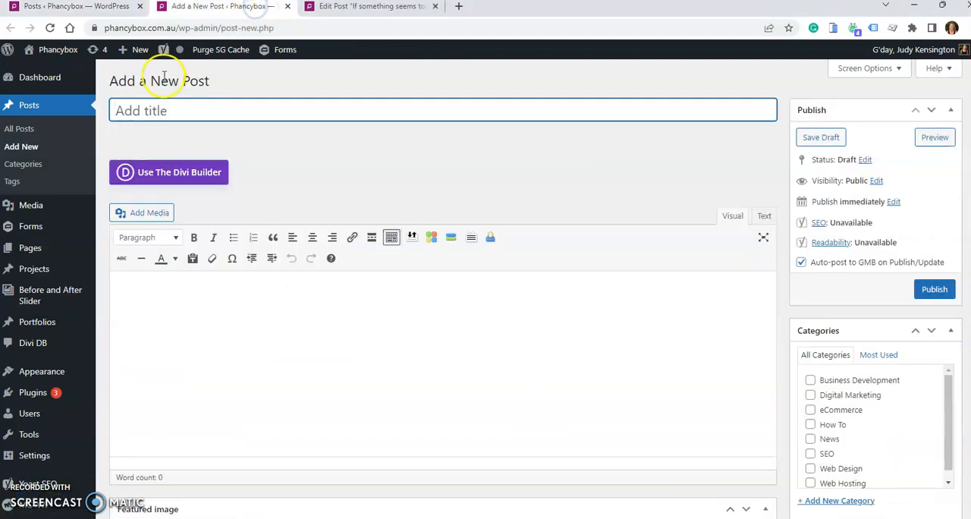
{"action": "left_click", "coordinate": [406, 8]}
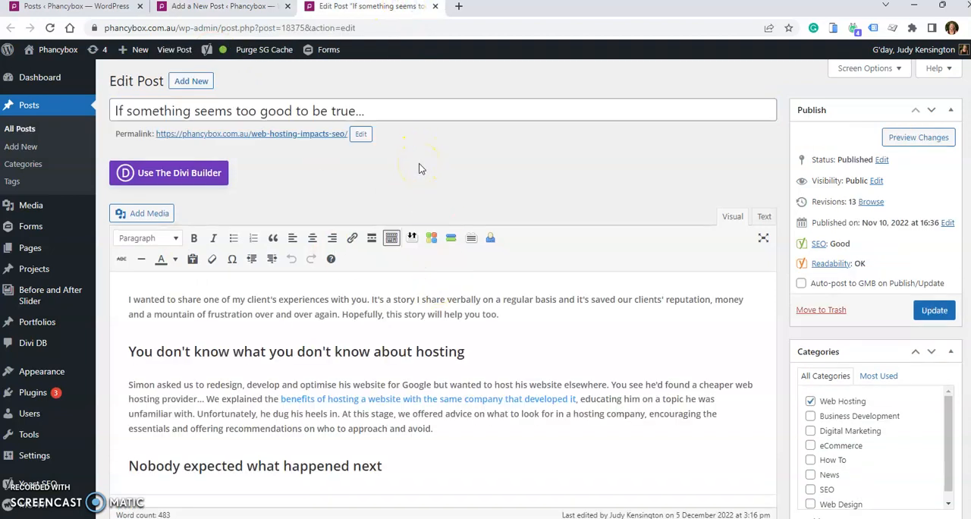
{"action": "left_click", "coordinate": [260, 9]}
{"action": "left_click", "coordinate": [348, 8]}
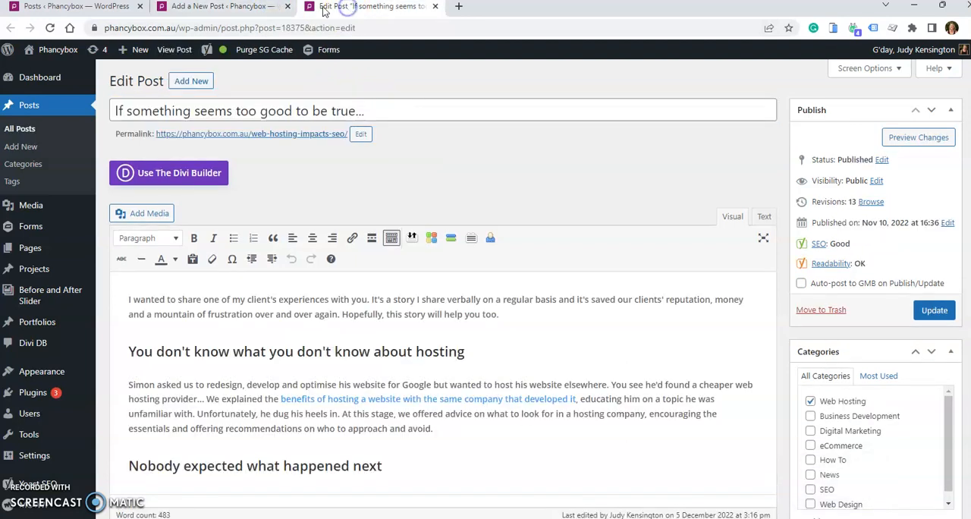
{"action": "left_click", "coordinate": [260, 8]}
{"action": "left_click", "coordinate": [343, 9]}
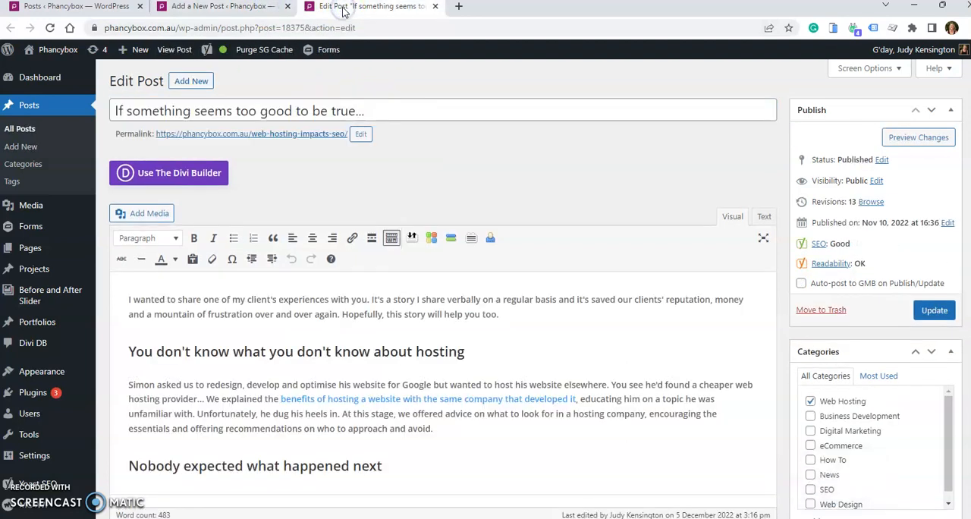
{"action": "left_click", "coordinate": [244, 9]}
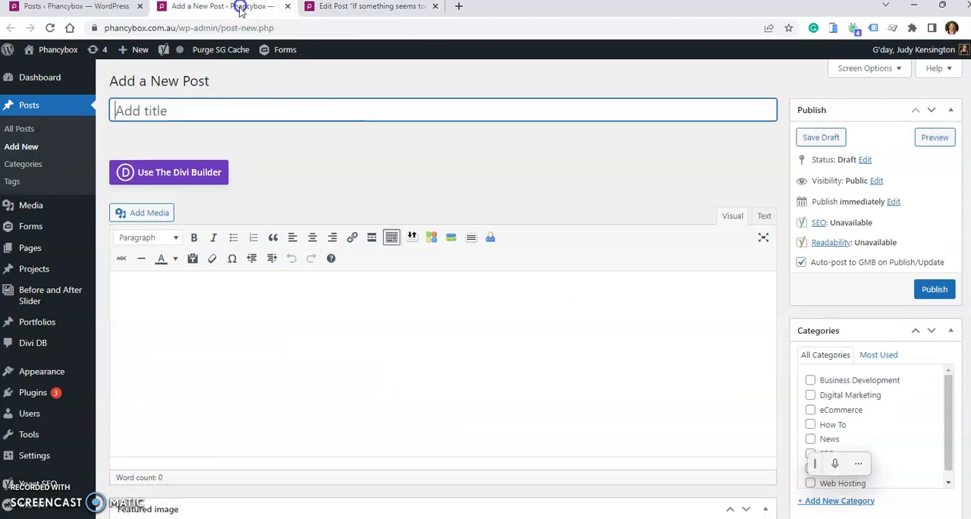
{"action": "left_click", "coordinate": [355, 8]}
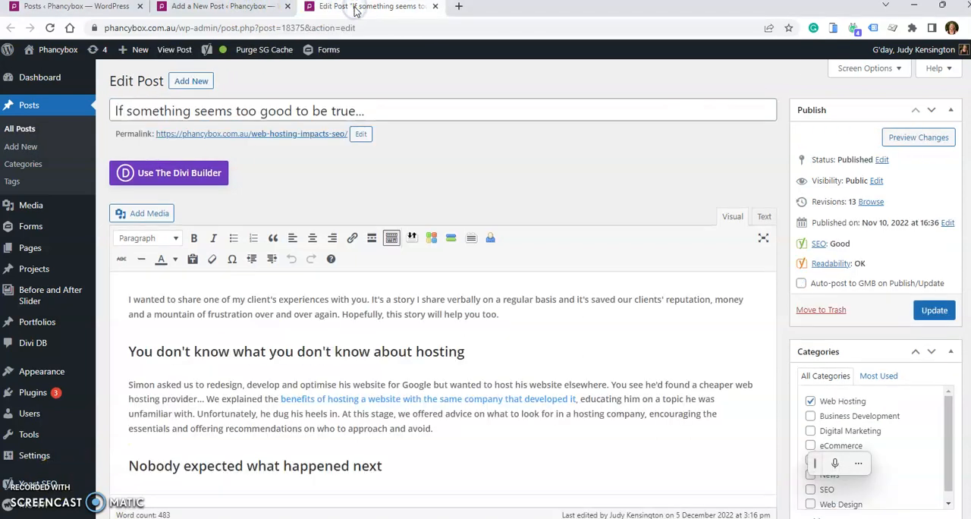
- Examine the published post's title, body content, categories, tags and featured image
{"action": "left_click", "coordinate": [273, 112]}
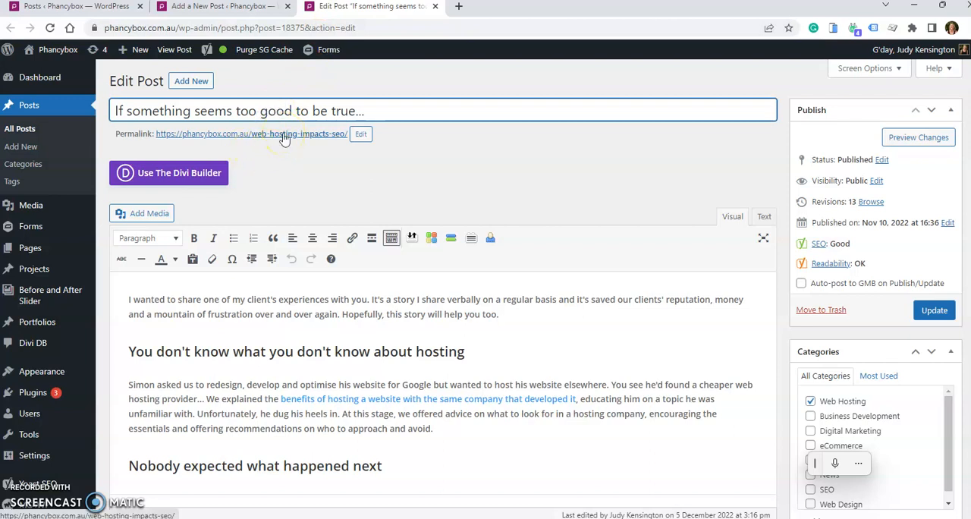
{"action": "left_click", "coordinate": [533, 334]}
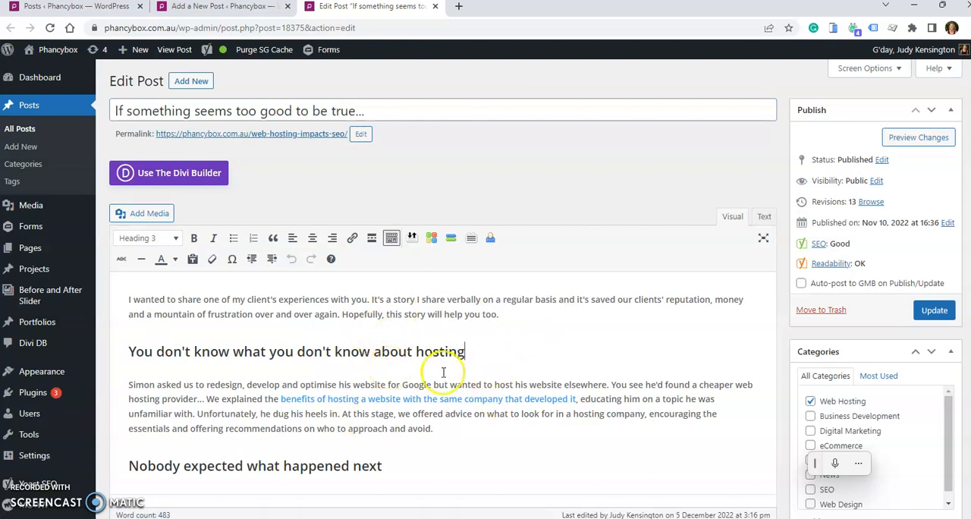
{"action": "scroll", "coordinate": [845, 331], "scroll_direction": "down", "scroll_amount": 1}
{"action": "scroll", "coordinate": [845, 334], "scroll_direction": "down", "scroll_amount": 2}
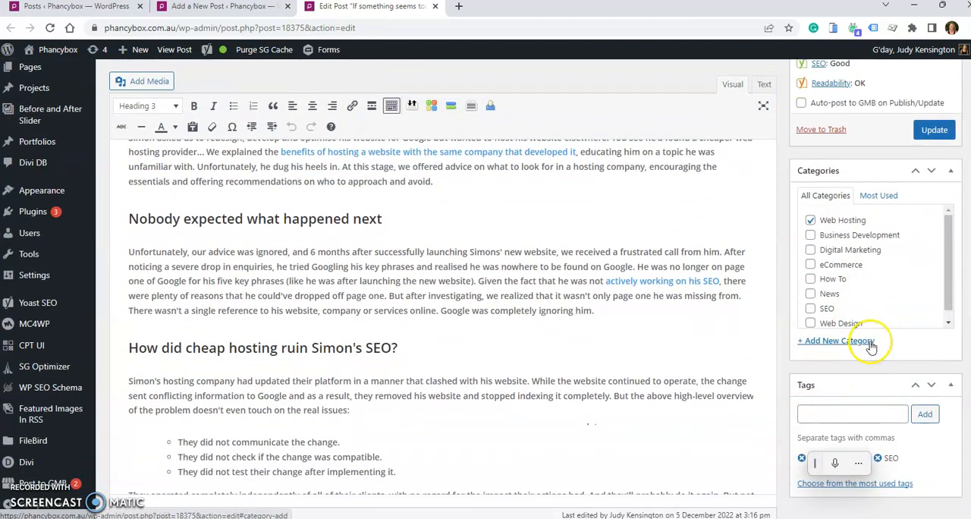
{"action": "scroll", "coordinate": [867, 346], "scroll_direction": "down", "scroll_amount": 5}
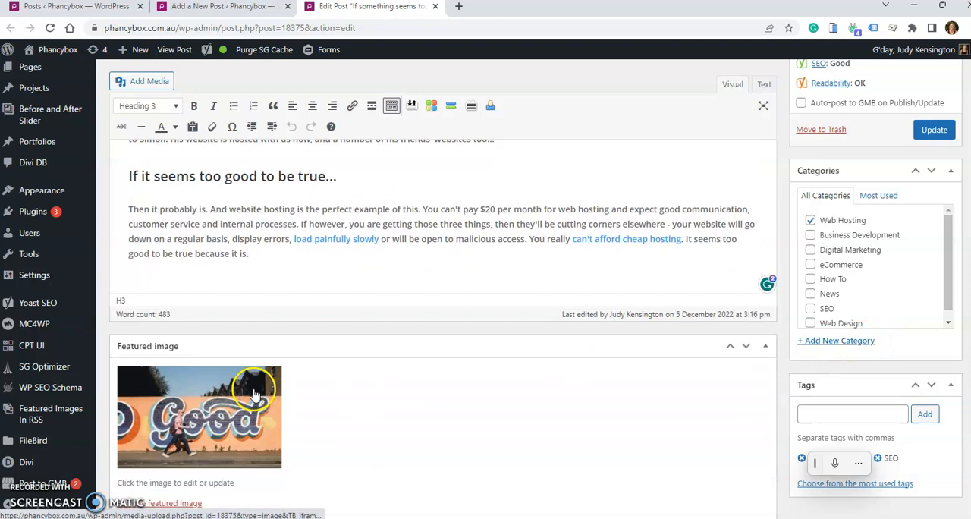
- Give the new post the title "Title" and the body text "Your news article information here."
{"action": "left_click", "coordinate": [223, 6]}
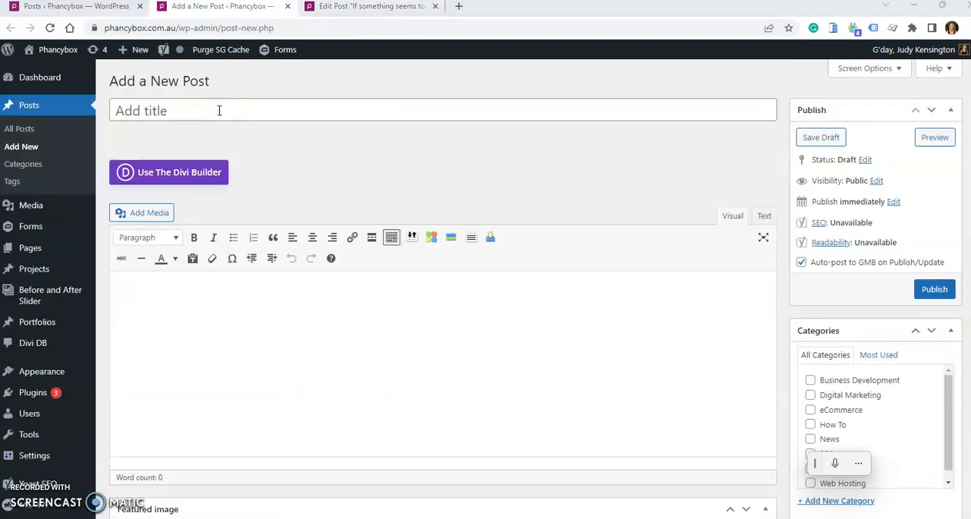
{"action": "left_click", "coordinate": [218, 110]}
{"action": "type", "text": "Title"}
{"action": "left_click", "coordinate": [267, 329]}
{"action": "type", "text": "Yo"}
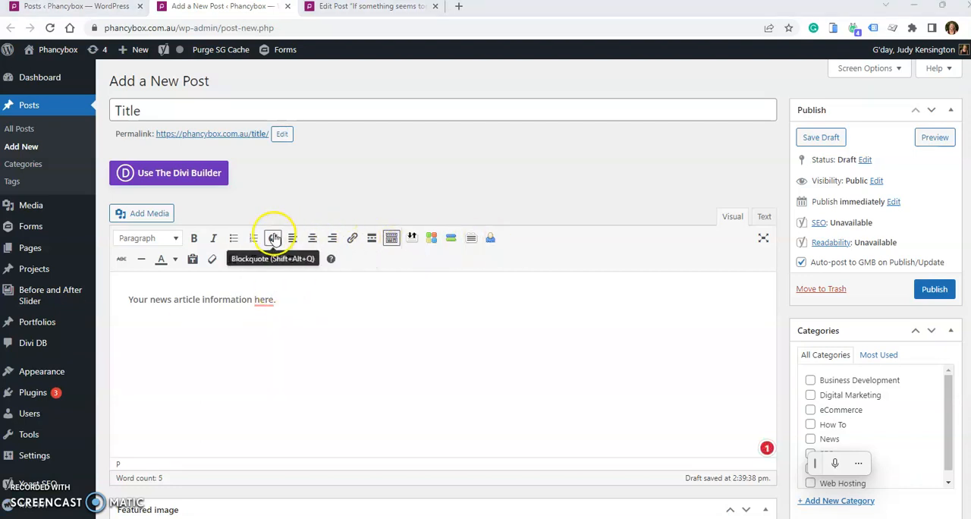
{"action": "left_click", "coordinate": [148, 238]}
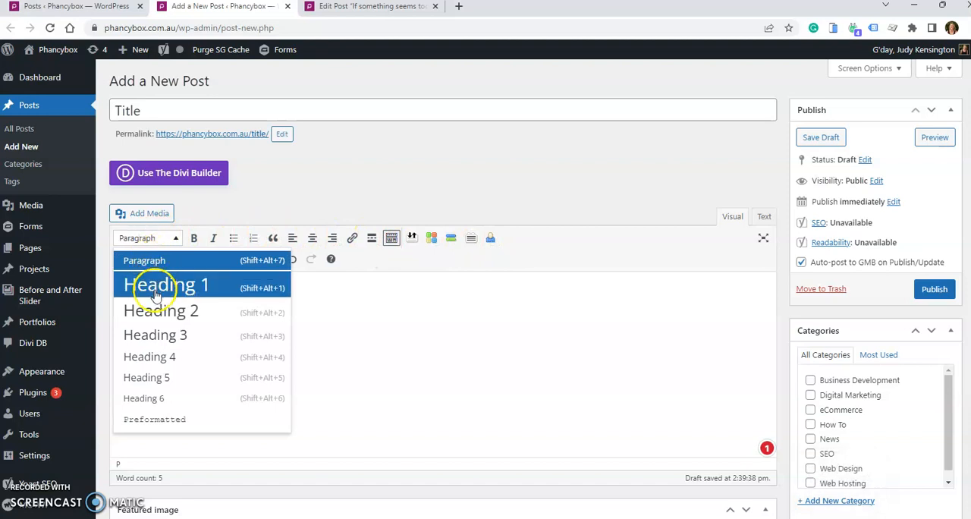
{"action": "left_click", "coordinate": [463, 342]}
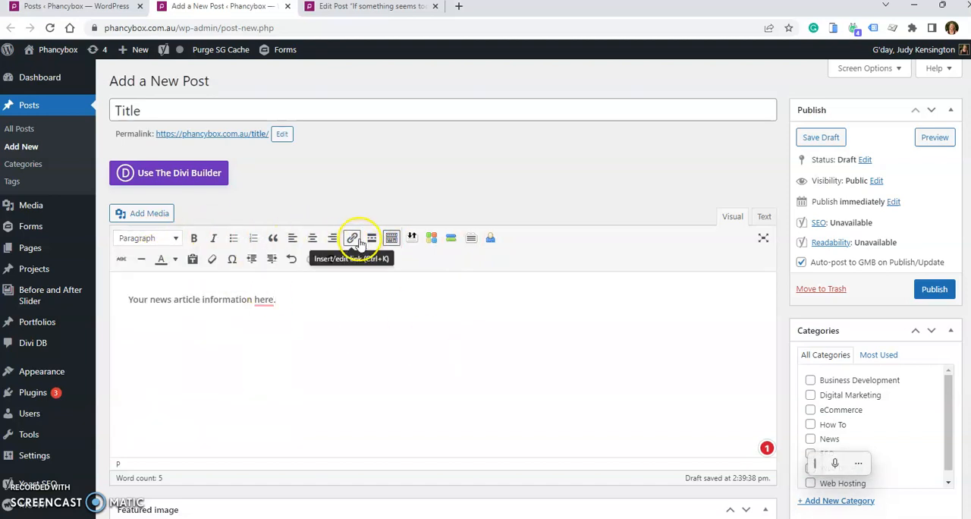
- Link the word "here" in the body text to the site's Contact page, and remove that link again
{"action": "double_click", "coordinate": [264, 299]}
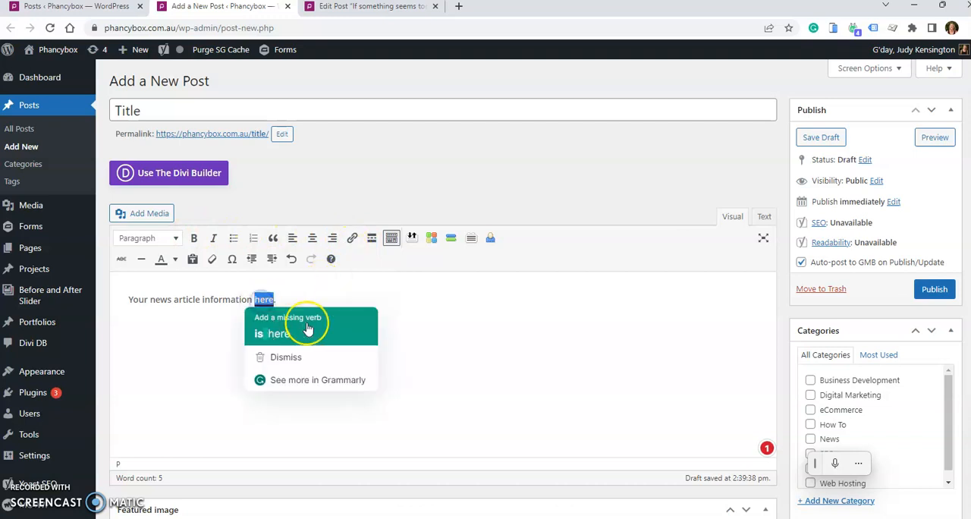
{"action": "left_click", "coordinate": [351, 239]}
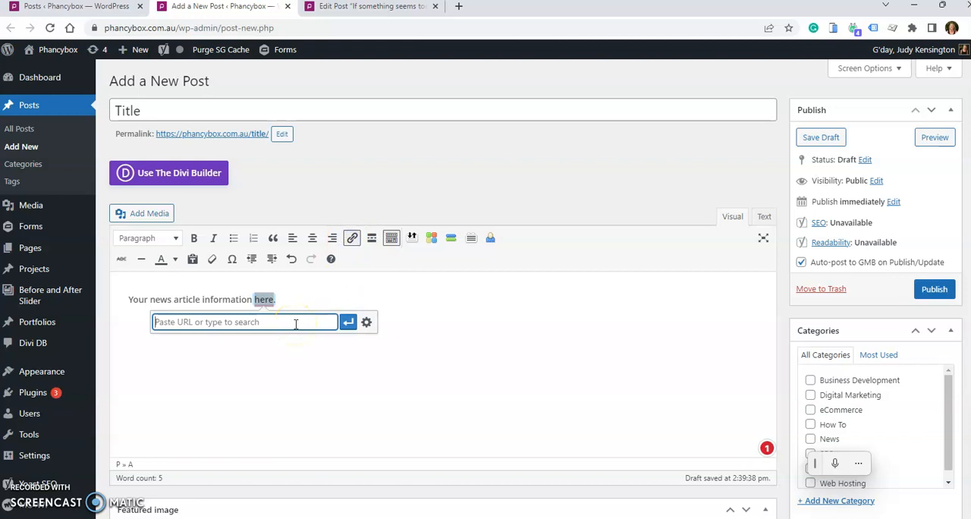
{"action": "type", "text": "conta"}
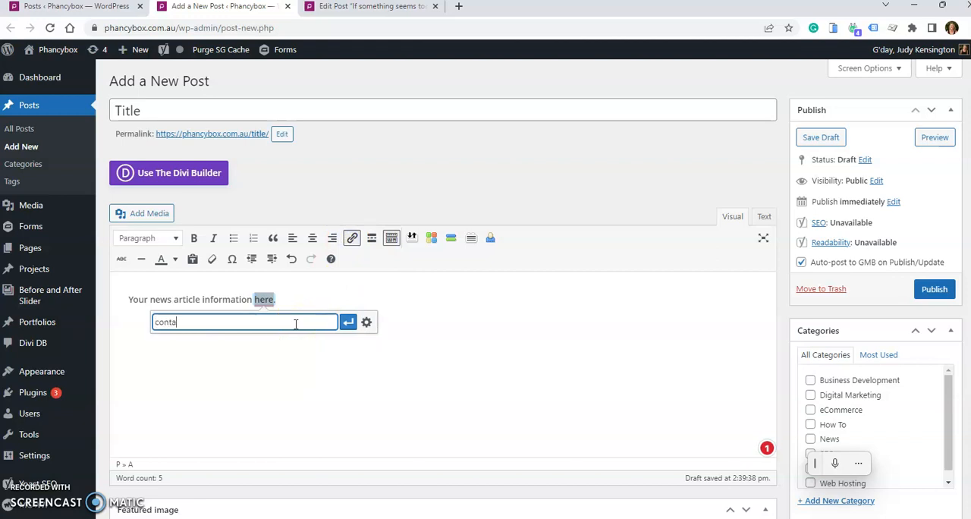
{"action": "type", "text": "ct"}
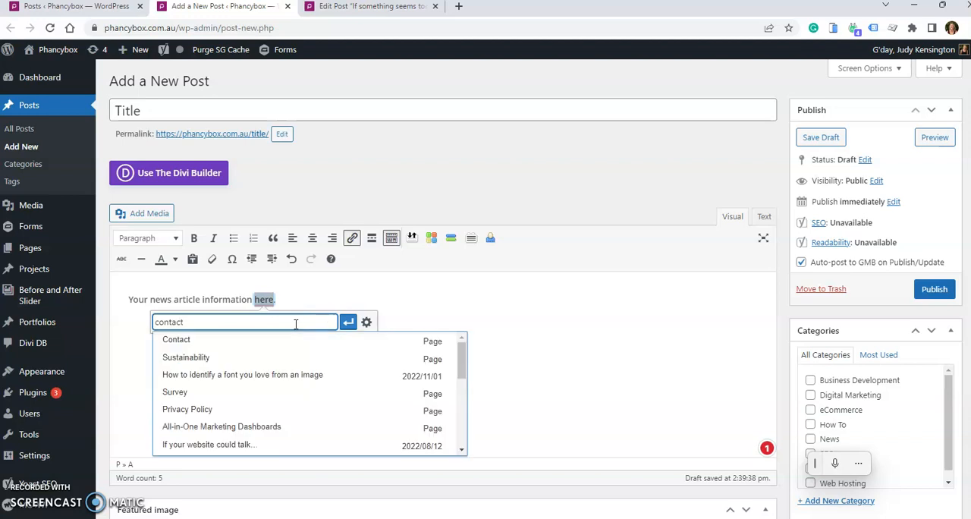
{"action": "left_click", "coordinate": [189, 339]}
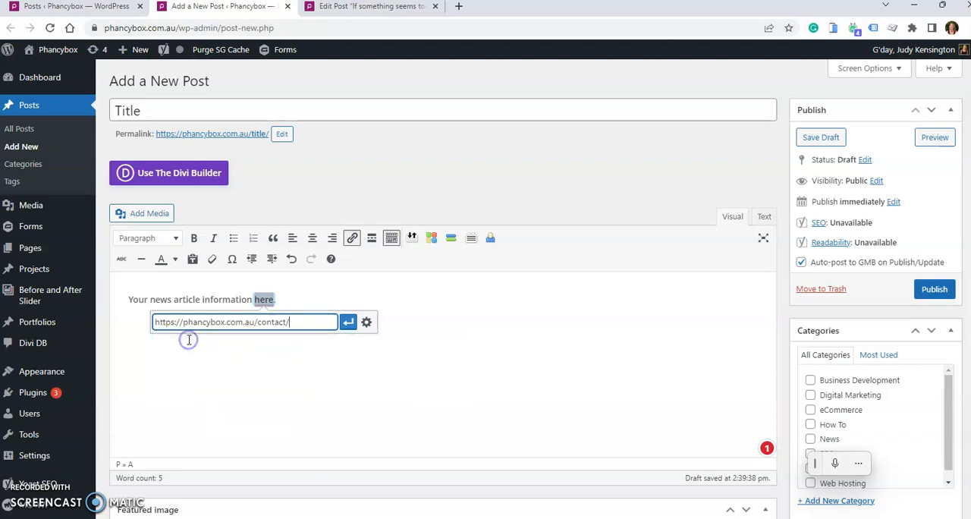
{"action": "left_click", "coordinate": [347, 323]}
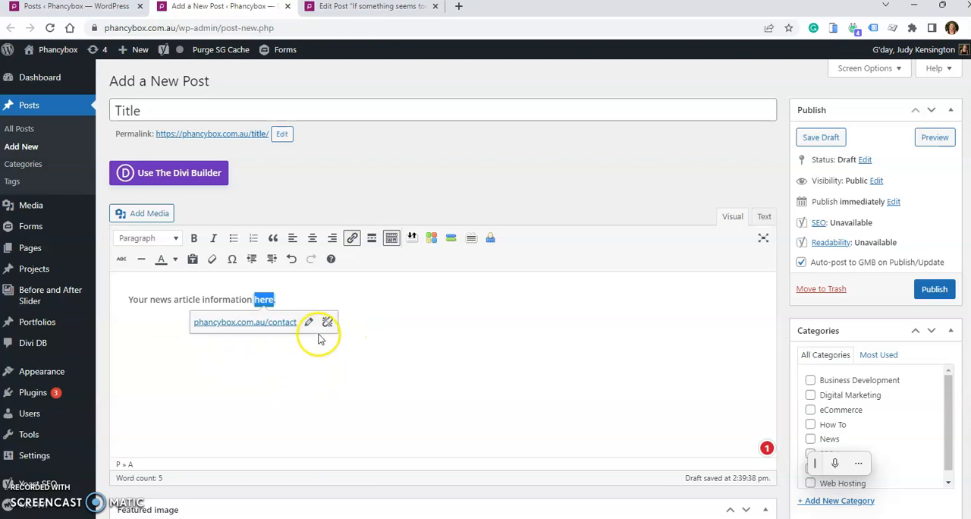
{"action": "left_click", "coordinate": [324, 322]}
{"action": "double_click", "coordinate": [228, 300]}
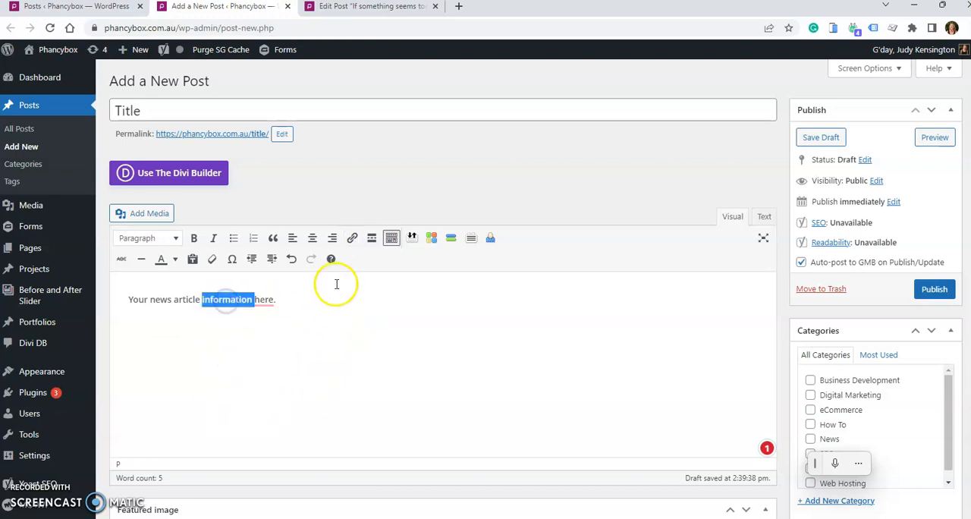
{"action": "left_click", "coordinate": [352, 239]}
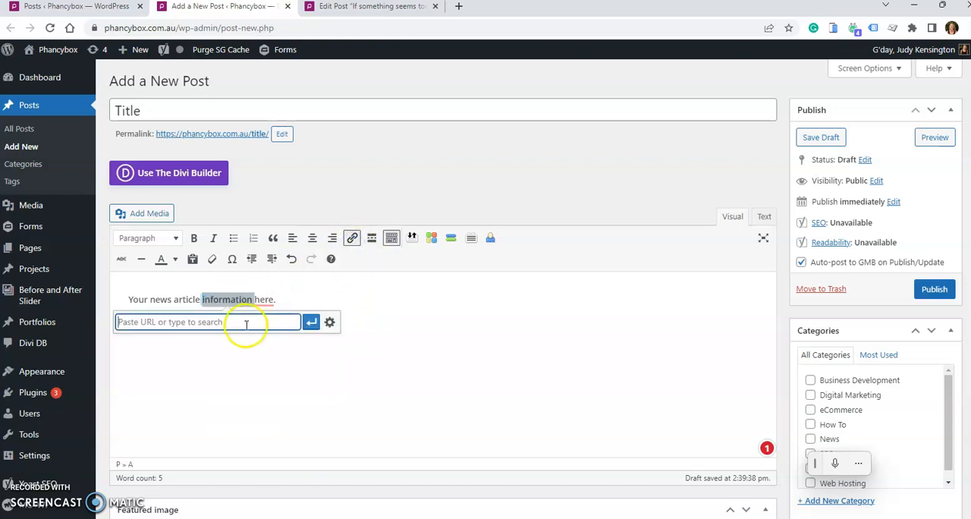
{"action": "type", "text": "https://www.google.com"}
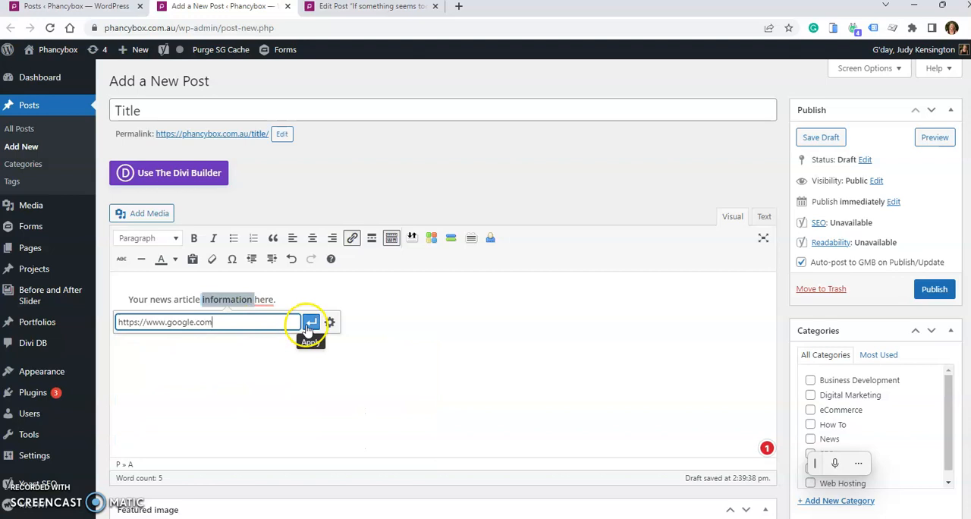
{"action": "key", "text": "ctrl+a"}
{"action": "key", "text": "BackSpace"}
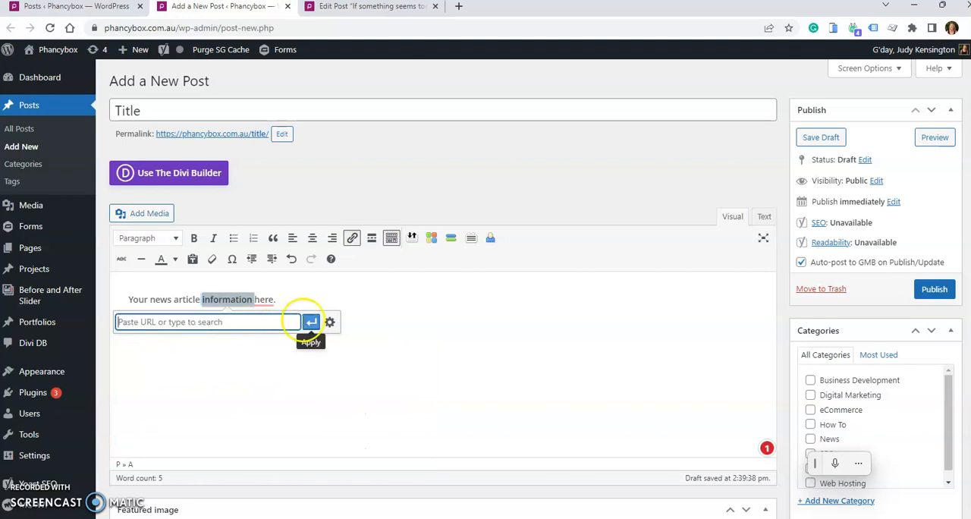
{"action": "left_click", "coordinate": [330, 322]}
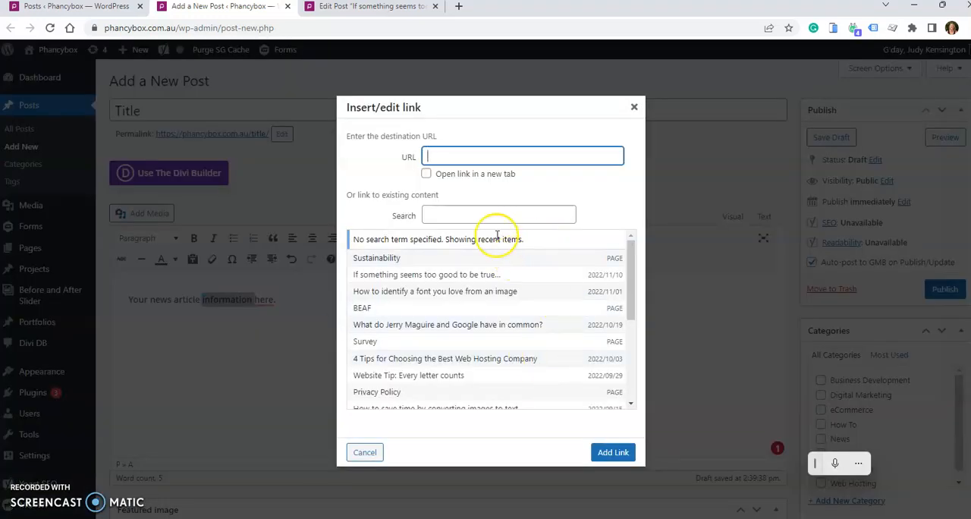
{"action": "scroll", "coordinate": [475, 302], "scroll_direction": "down", "scroll_amount": 2}
{"action": "left_click", "coordinate": [364, 452]}
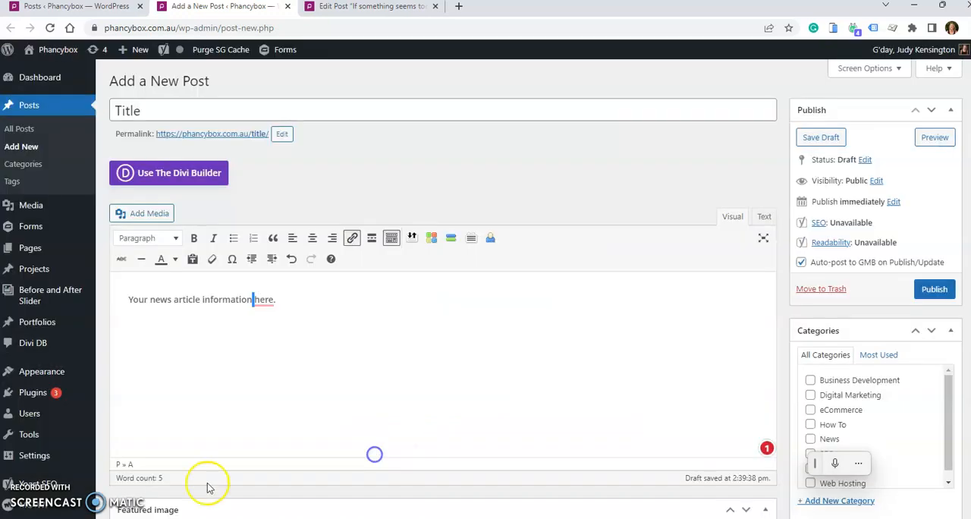
{"action": "double_click", "coordinate": [227, 299]}
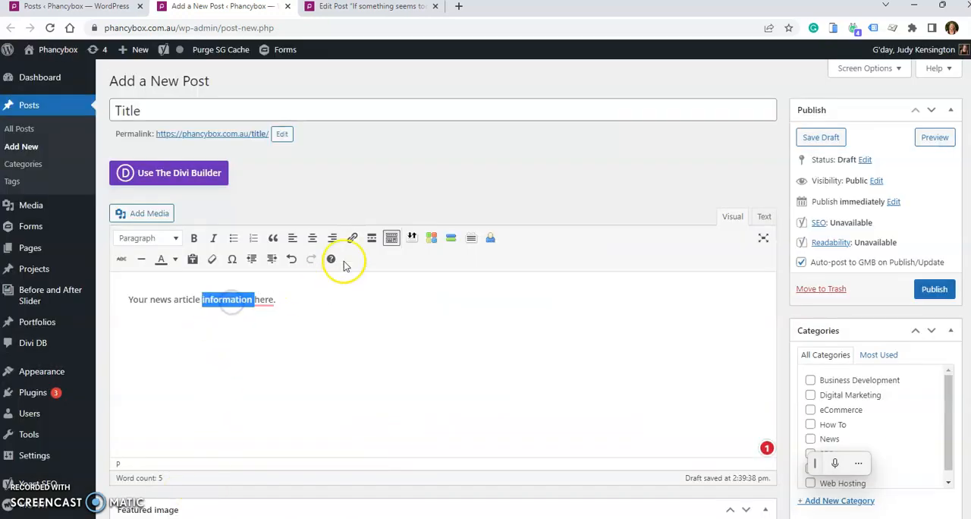
{"action": "left_click", "coordinate": [352, 237]}
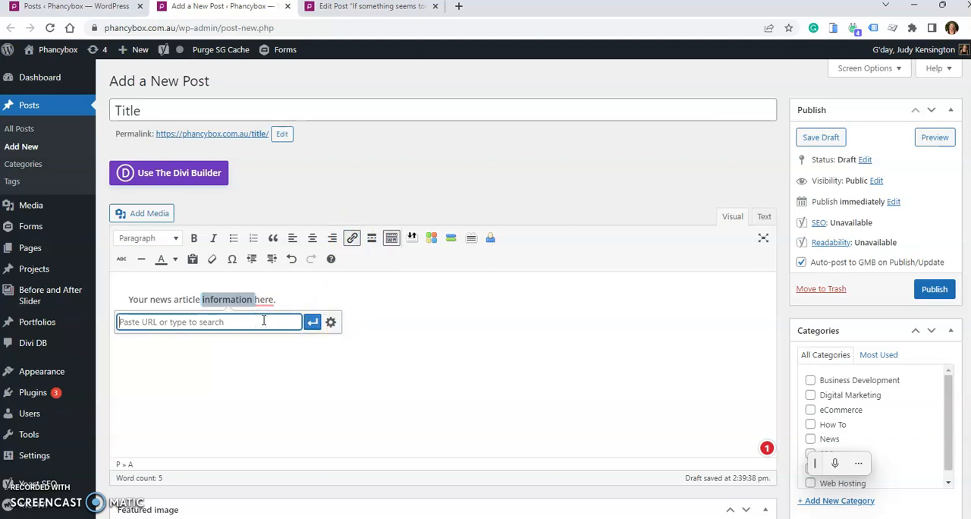
{"action": "type", "text": "http://google.com"}
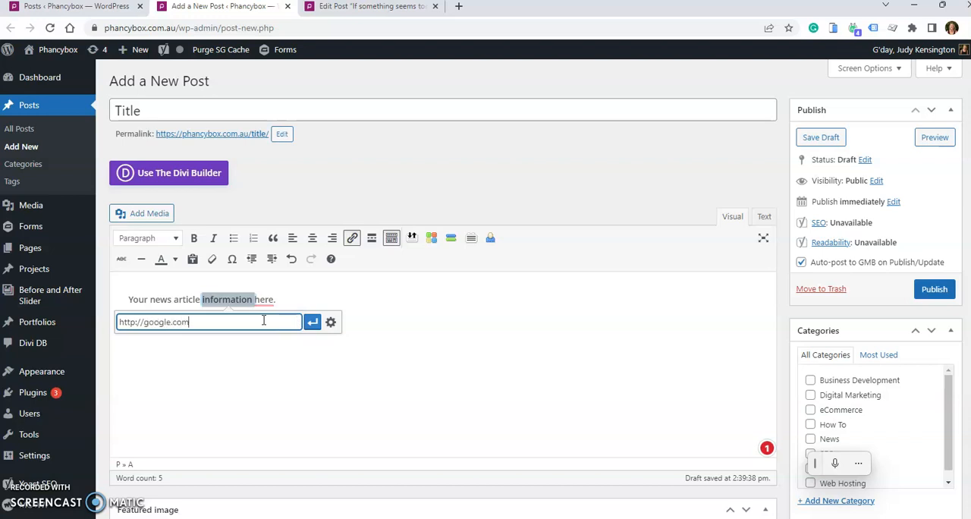
{"action": "left_click", "coordinate": [331, 322]}
{"action": "left_click", "coordinate": [426, 196]}
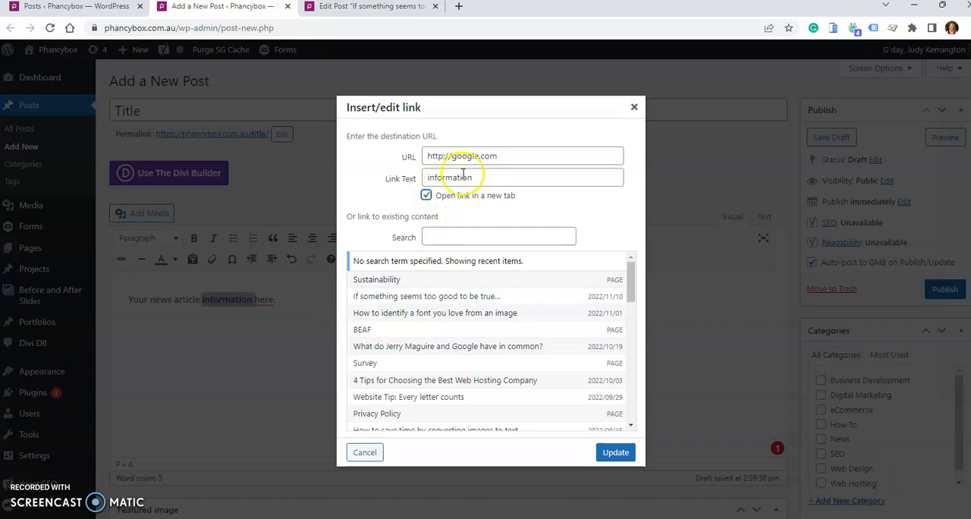
{"action": "left_click_drag", "start_coordinate": [509, 157], "coordinate": [425, 156]}
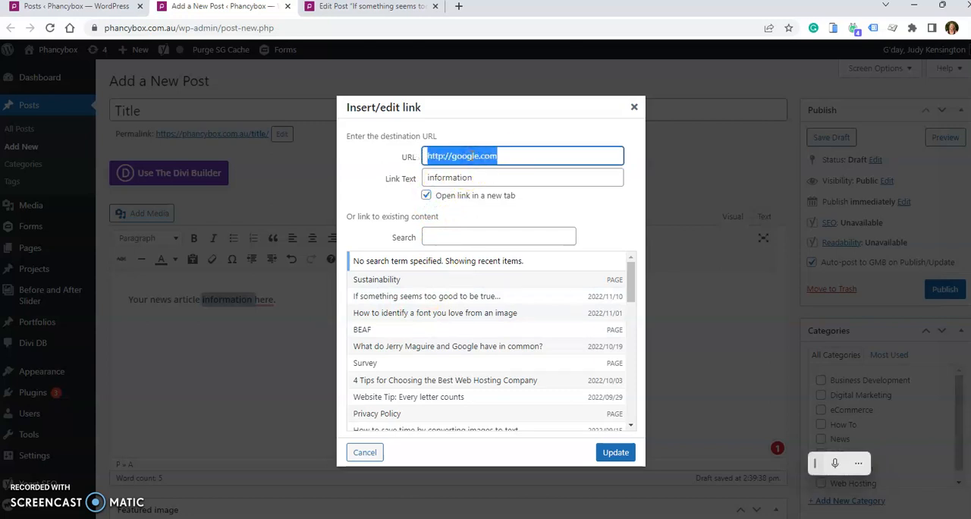
{"action": "left_click", "coordinate": [627, 451]}
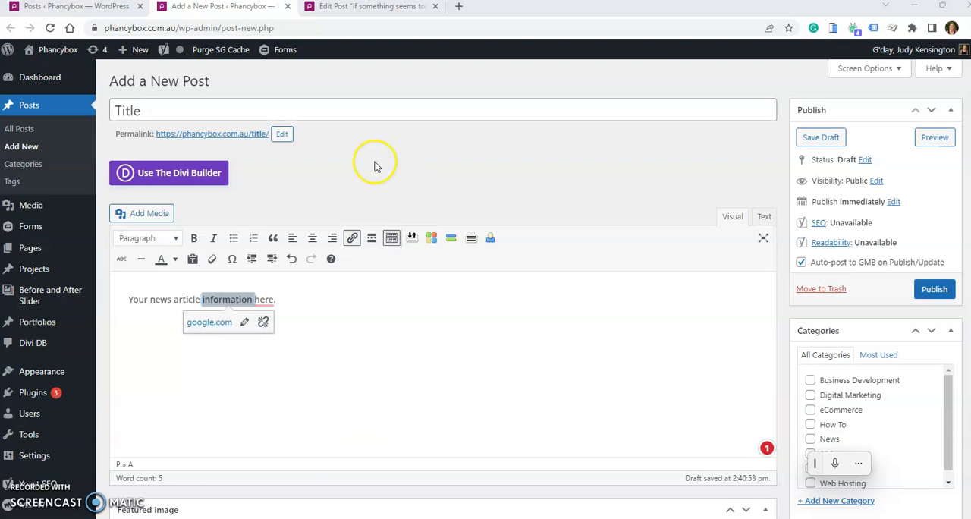
{"action": "left_click", "coordinate": [448, 330]}
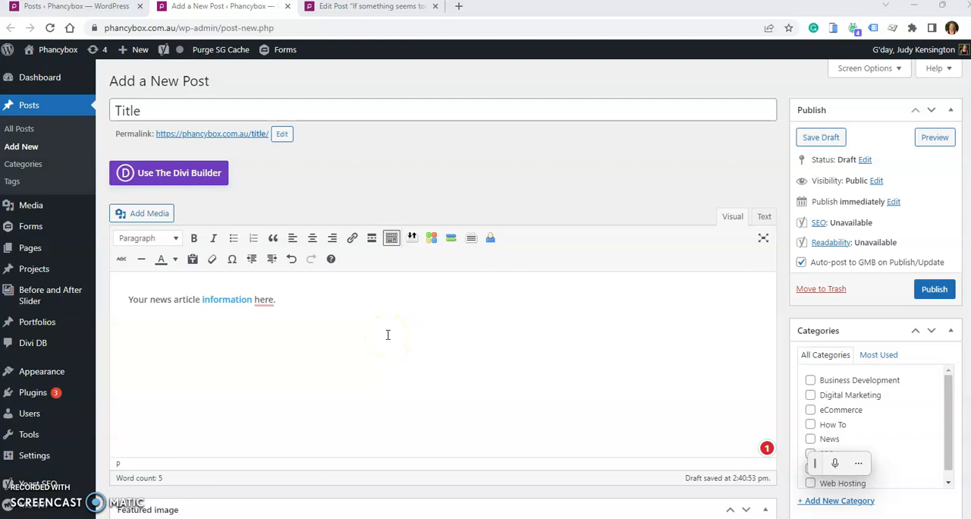
- Examine the HTML source of the post body, highlighting the code of the Google link, and return to the visual view
{"action": "left_click", "coordinate": [766, 217]}
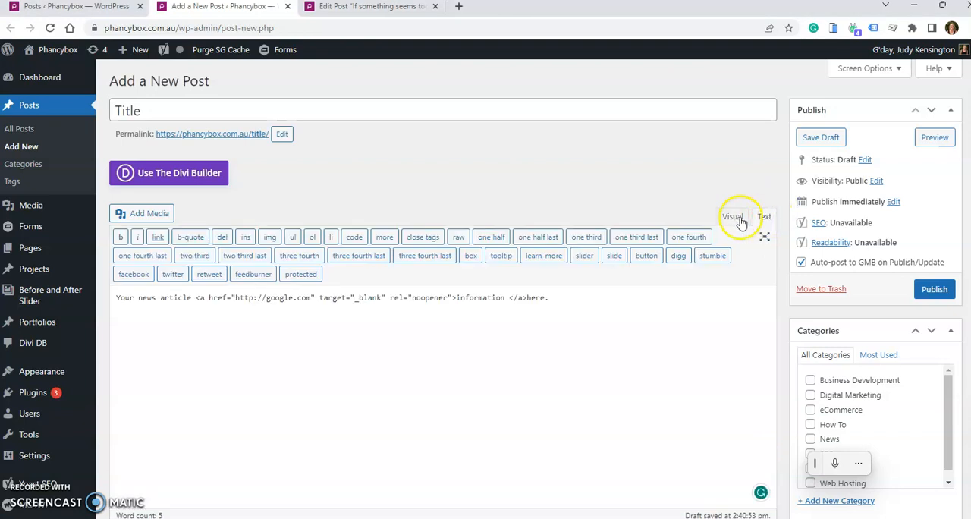
{"action": "left_click", "coordinate": [732, 218]}
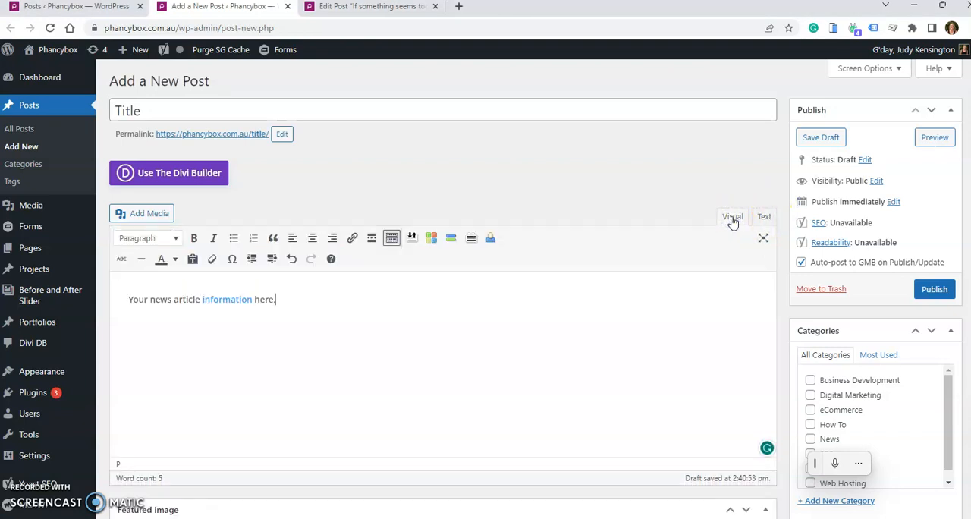
{"action": "left_click", "coordinate": [763, 217]}
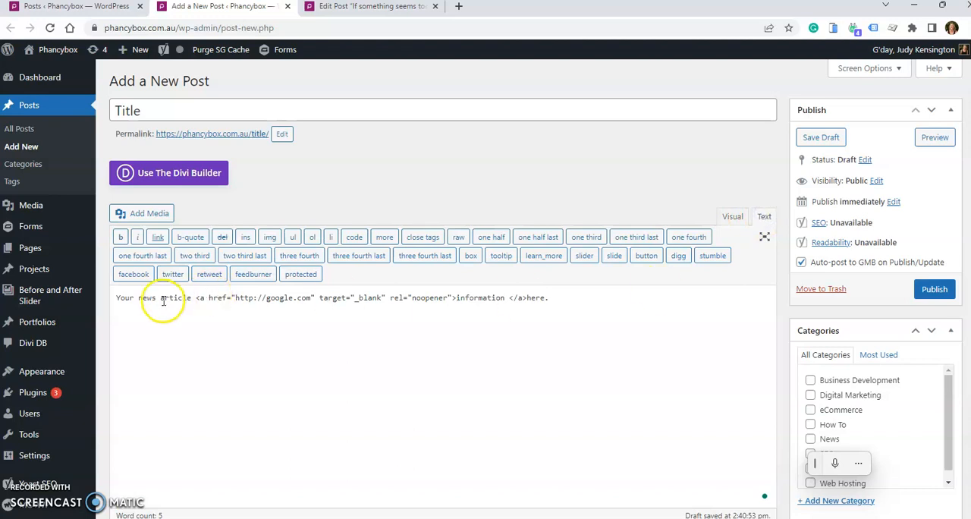
{"action": "left_click_drag", "start_coordinate": [196, 298], "coordinate": [437, 297]}
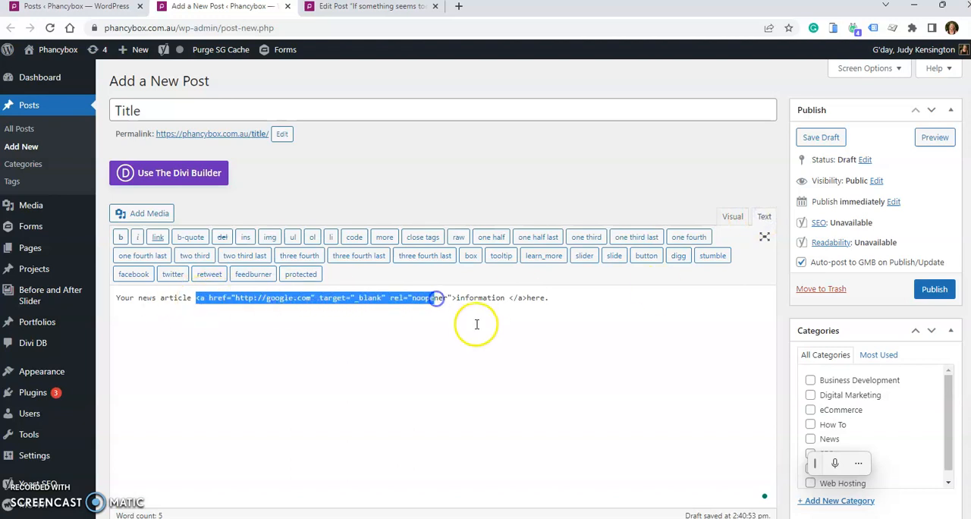
{"action": "left_click", "coordinate": [733, 216]}
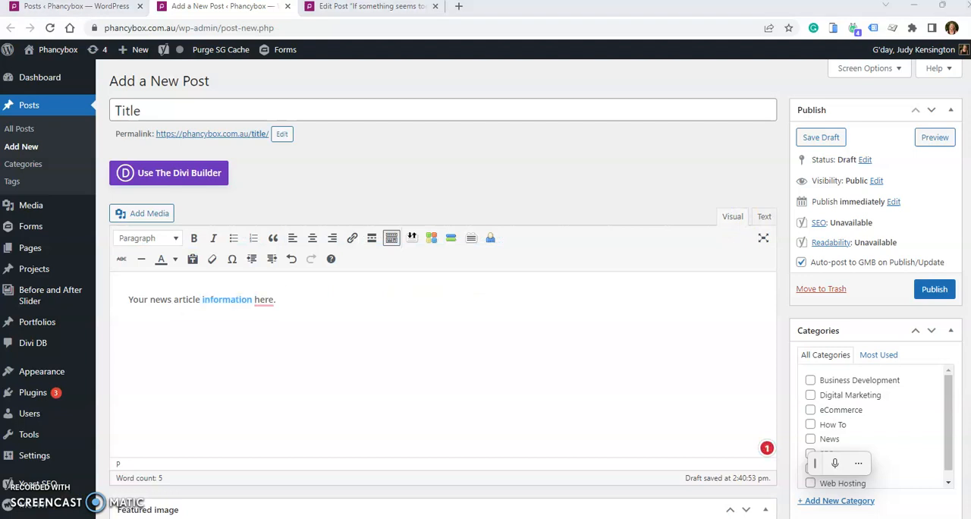
- Choose Frans-Italian-Kitchen-NZ-Web-Design-company-Phancybox-pizza-min.jpg from the media library as an image for the post body
{"action": "left_click", "coordinate": [152, 214]}
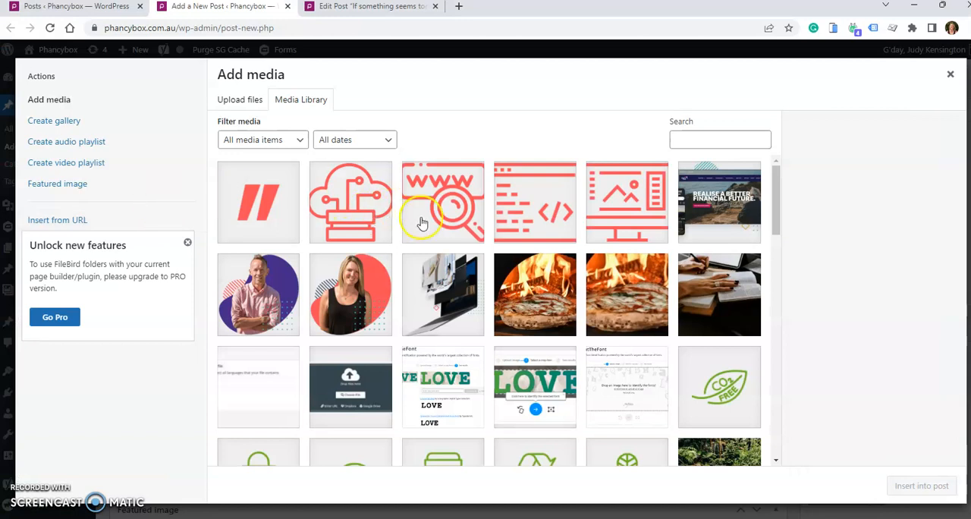
{"action": "left_click", "coordinate": [547, 313]}
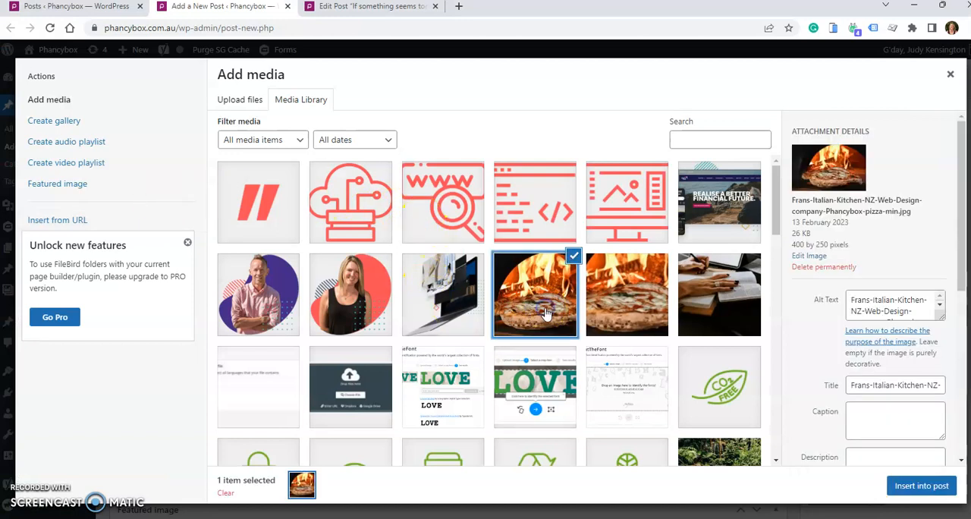
{"action": "left_click", "coordinate": [243, 103]}
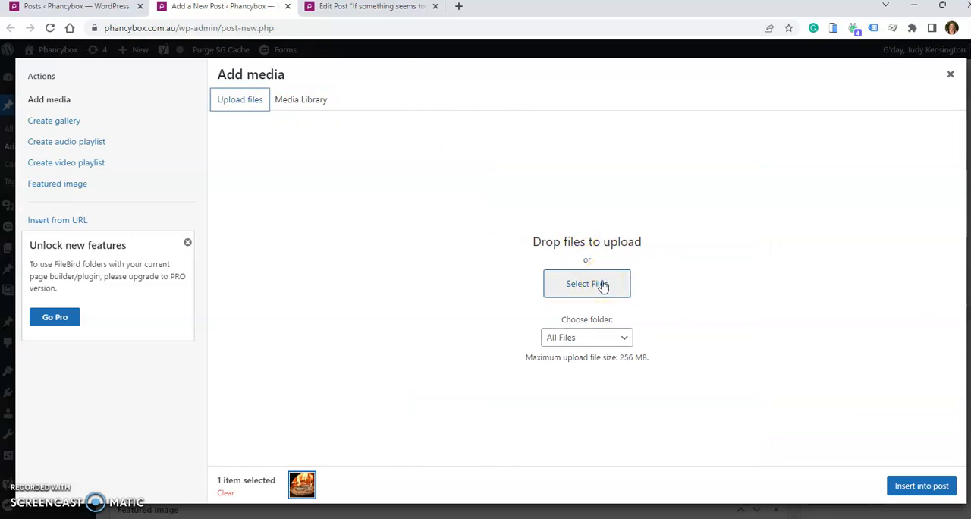
{"action": "left_click", "coordinate": [313, 99]}
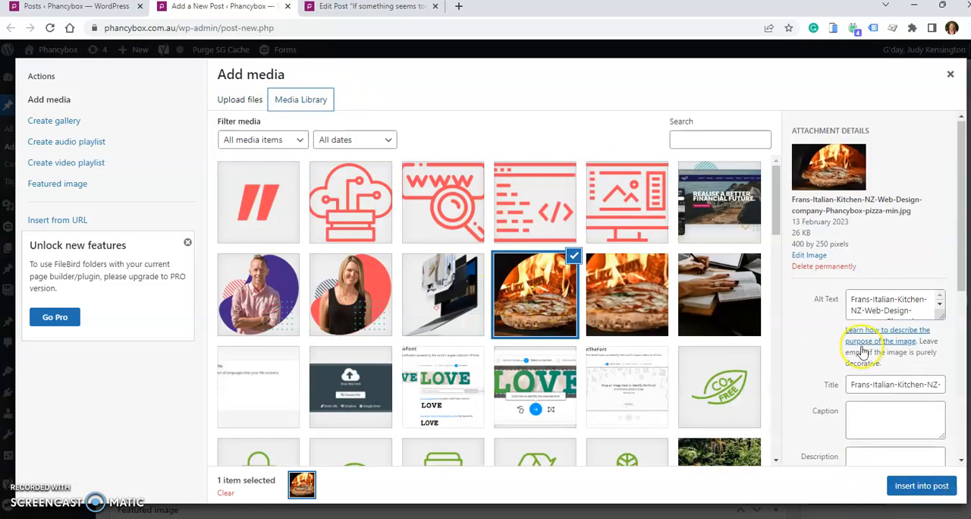
{"action": "scroll", "coordinate": [858, 341], "scroll_direction": "down", "scroll_amount": 3}
{"action": "scroll", "coordinate": [862, 352], "scroll_direction": "down", "scroll_amount": 3}
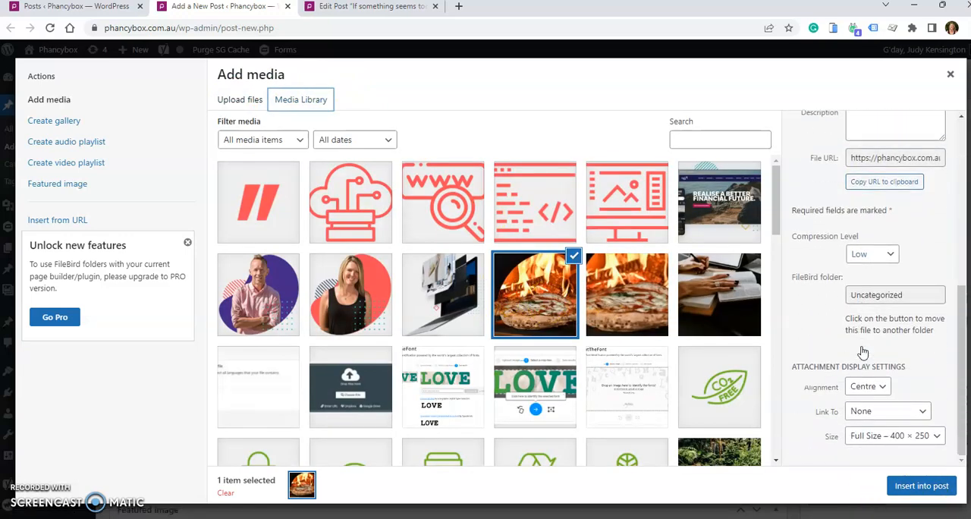
- Insert the selected pizza image into the post with Left alignment, no link and size Medium – 300 × 188
{"action": "left_click", "coordinate": [866, 388]}
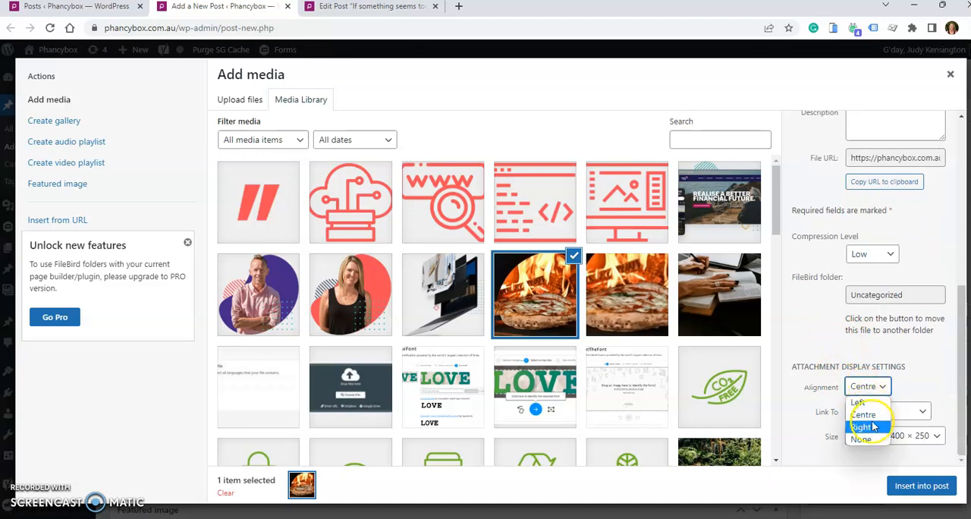
{"action": "left_click", "coordinate": [862, 402]}
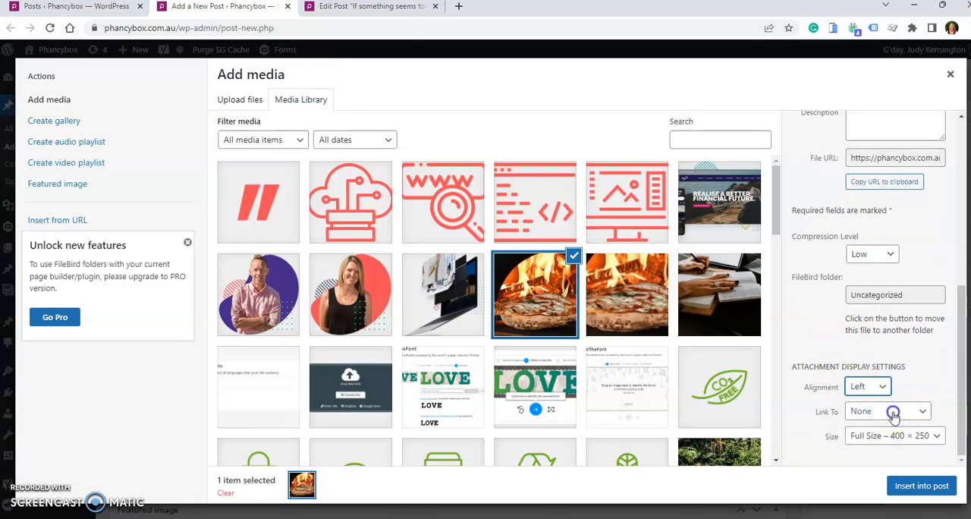
{"action": "left_click", "coordinate": [892, 413]}
{"action": "left_click", "coordinate": [892, 416]}
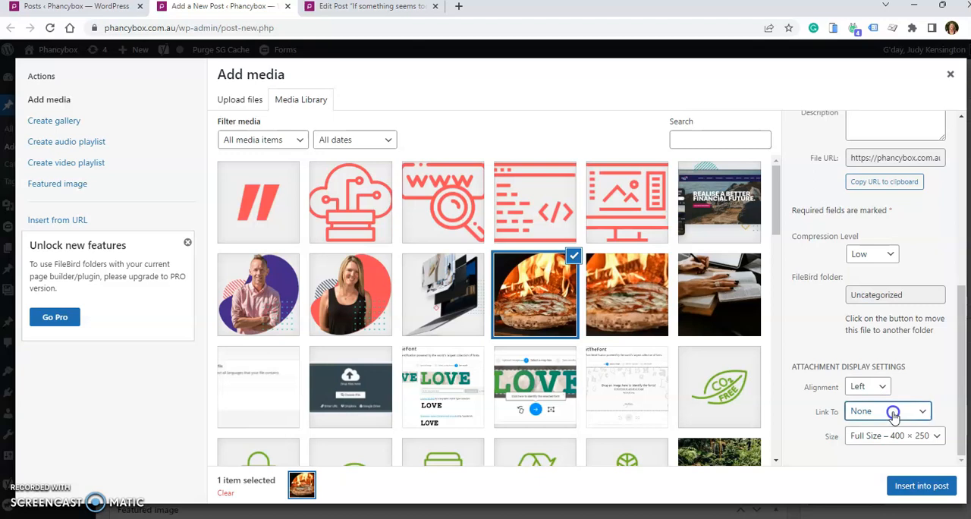
{"action": "left_click", "coordinate": [877, 437]}
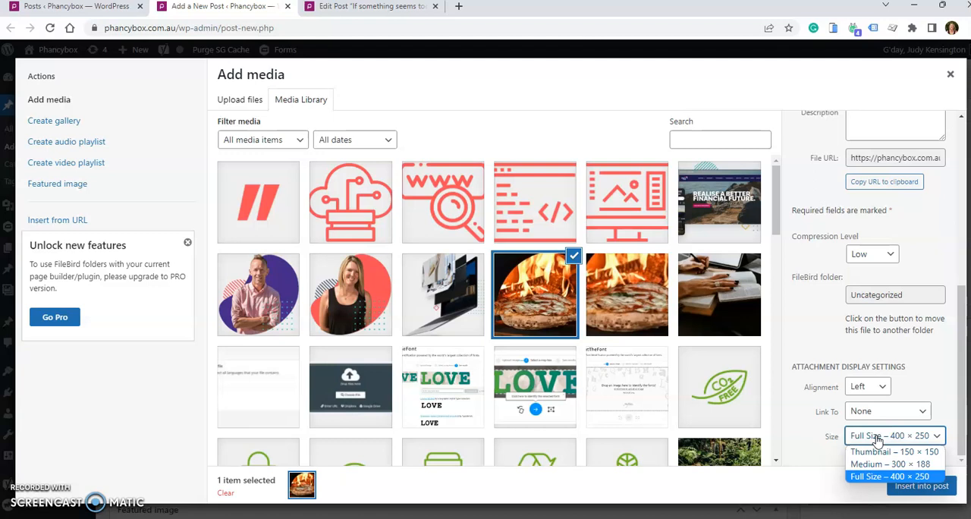
{"action": "left_click", "coordinate": [888, 464]}
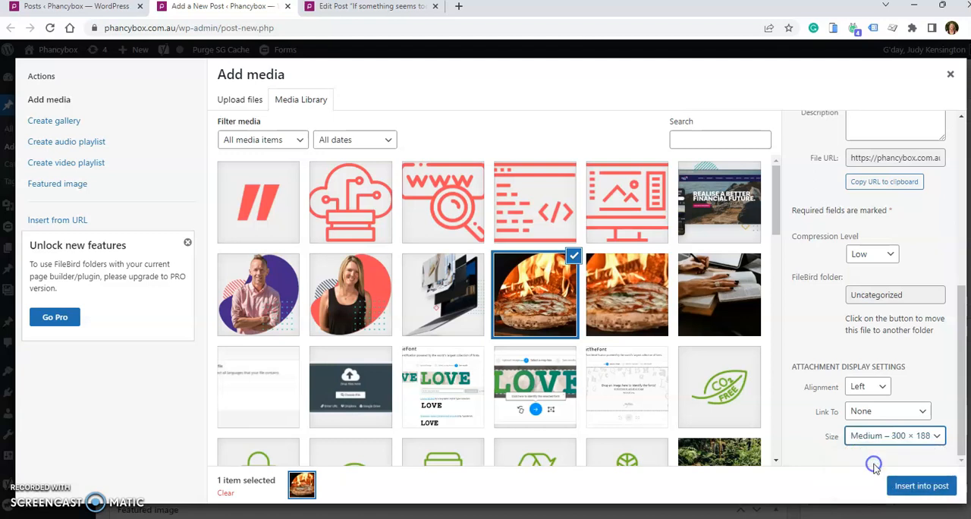
{"action": "left_click", "coordinate": [919, 488]}
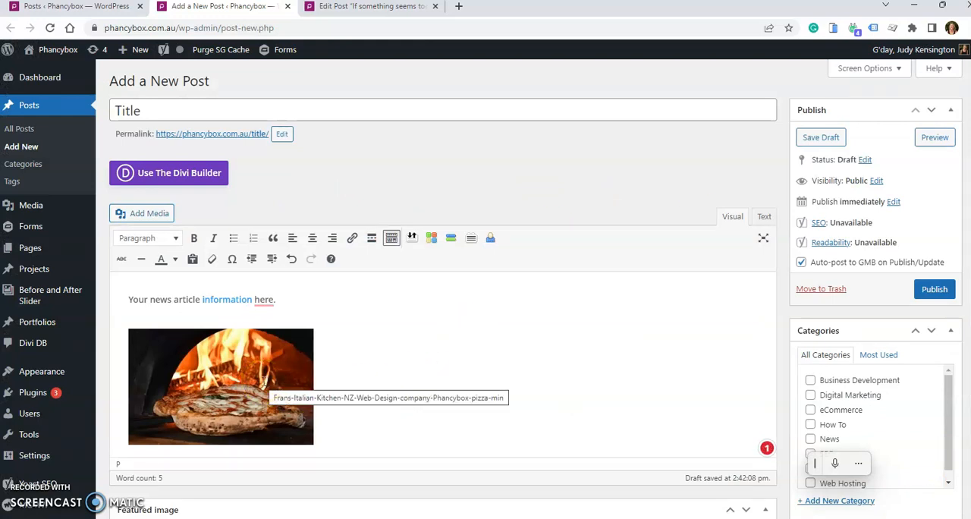
- Review the inserted pizza image's details, including alternative text, display settings and advanced options, without changing them
{"action": "left_click", "coordinate": [262, 387]}
{"action": "left_click", "coordinate": [251, 312]}
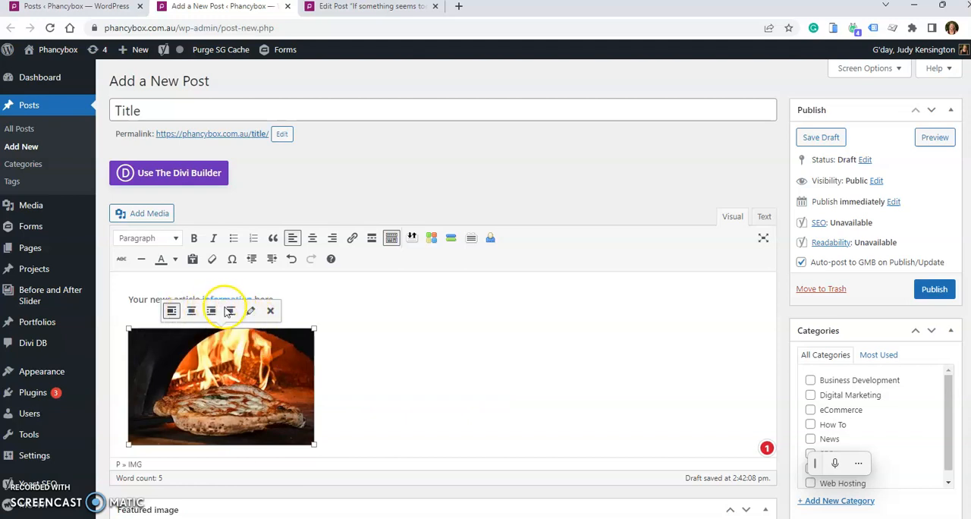
{"action": "left_click", "coordinate": [252, 312]}
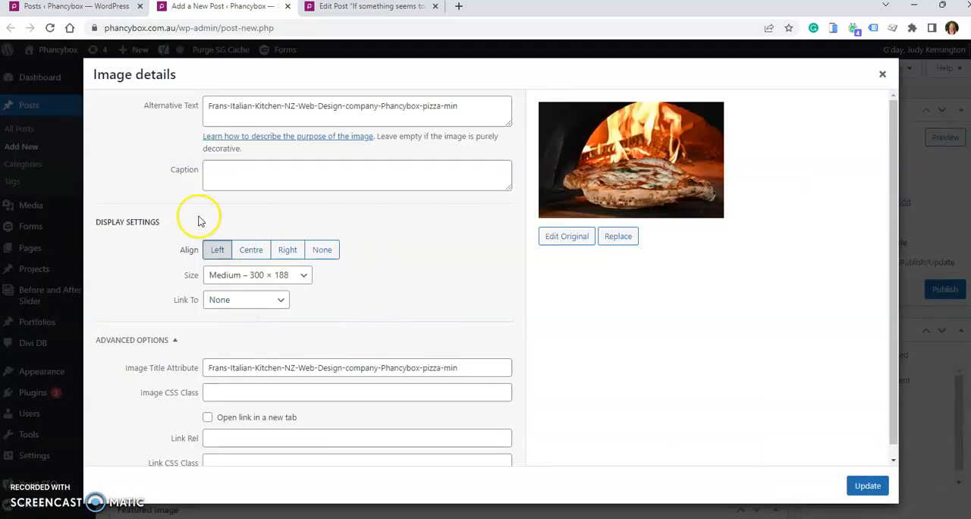
{"action": "left_click", "coordinate": [882, 75]}
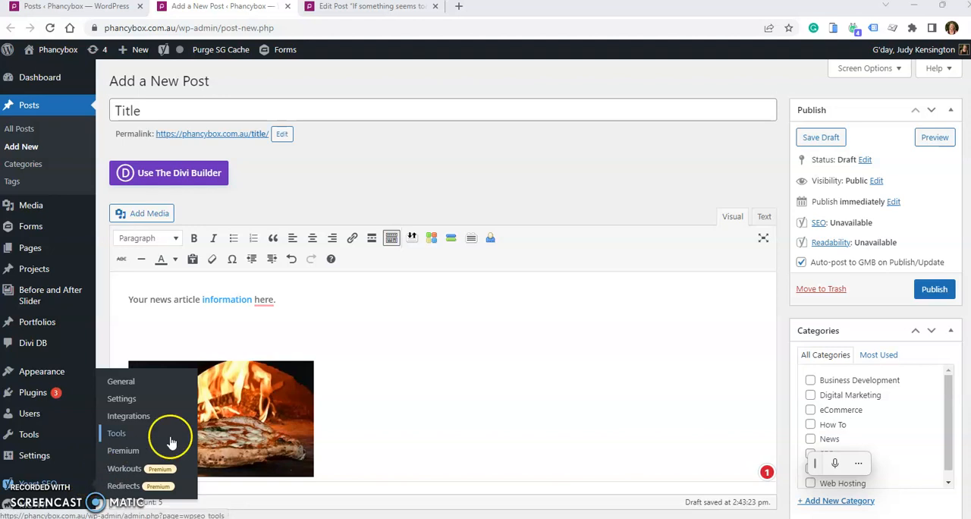
- Check the pixel dimensions of the featured image in the existing published post, and return to the new post
{"action": "left_click", "coordinate": [384, 9]}
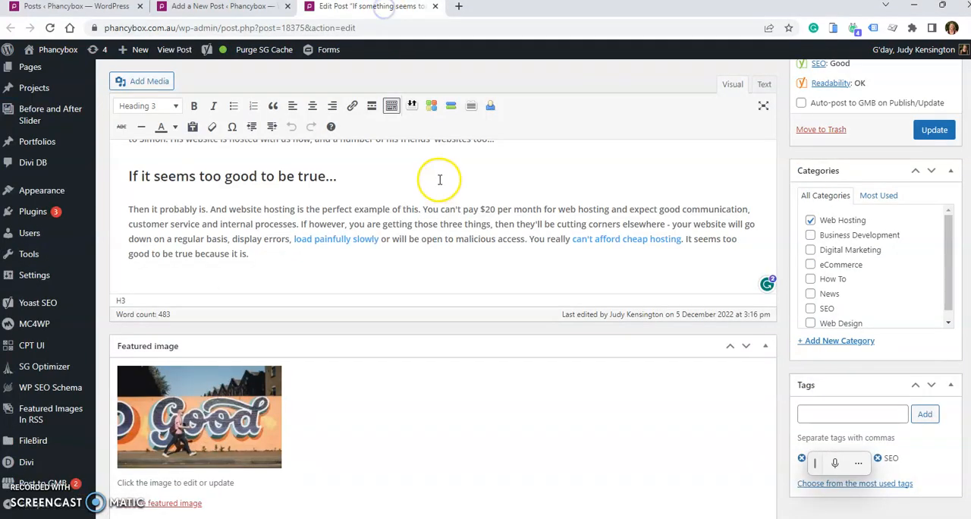
{"action": "scroll", "coordinate": [441, 180], "scroll_direction": "down", "scroll_amount": 1}
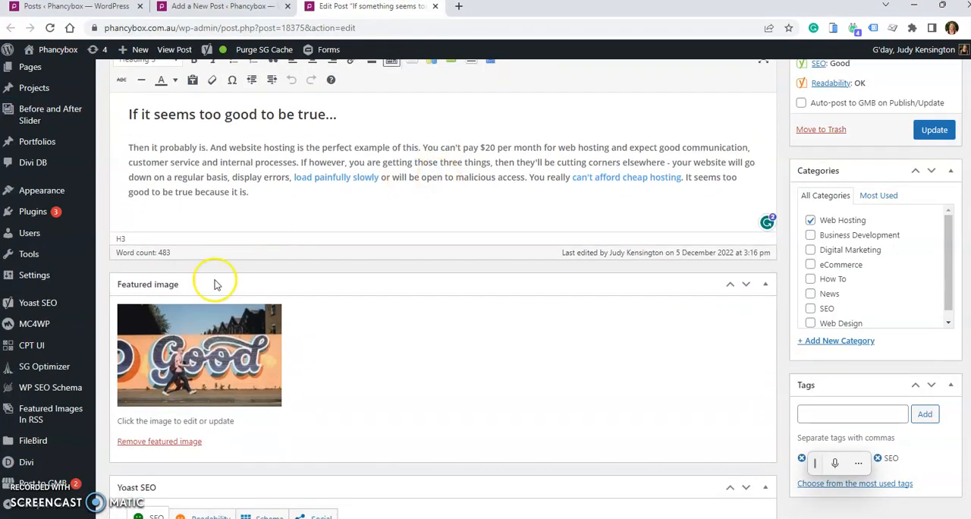
{"action": "left_click", "coordinate": [188, 371]}
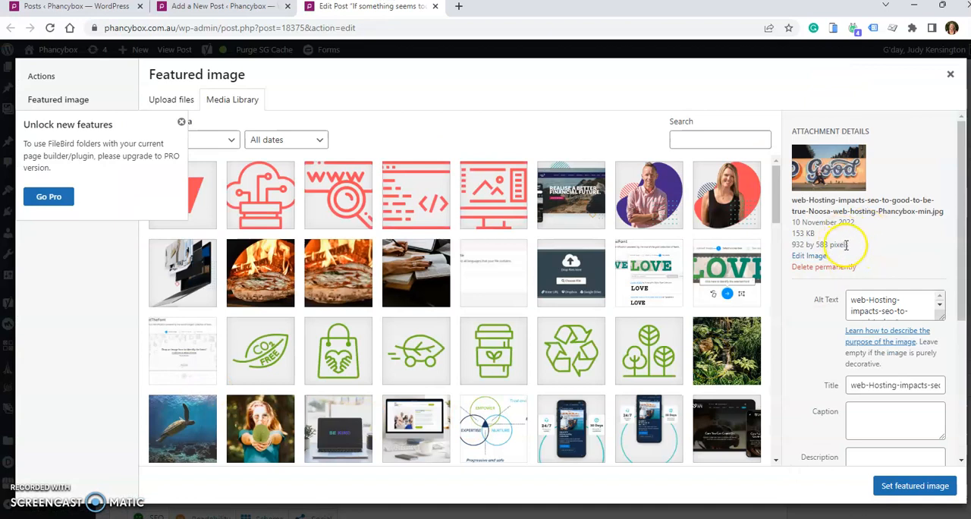
{"action": "left_click_drag", "start_coordinate": [850, 244], "coordinate": [794, 247]}
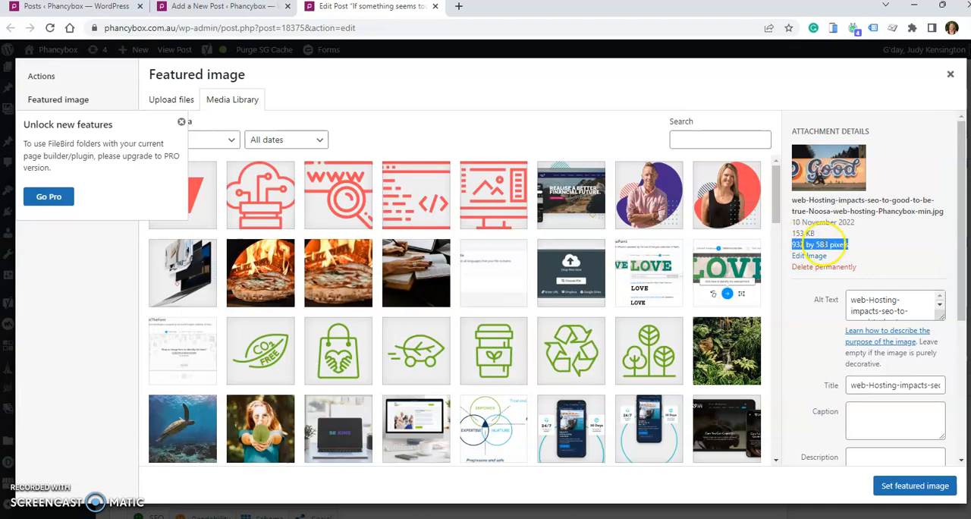
{"action": "left_click", "coordinate": [43, 512]}
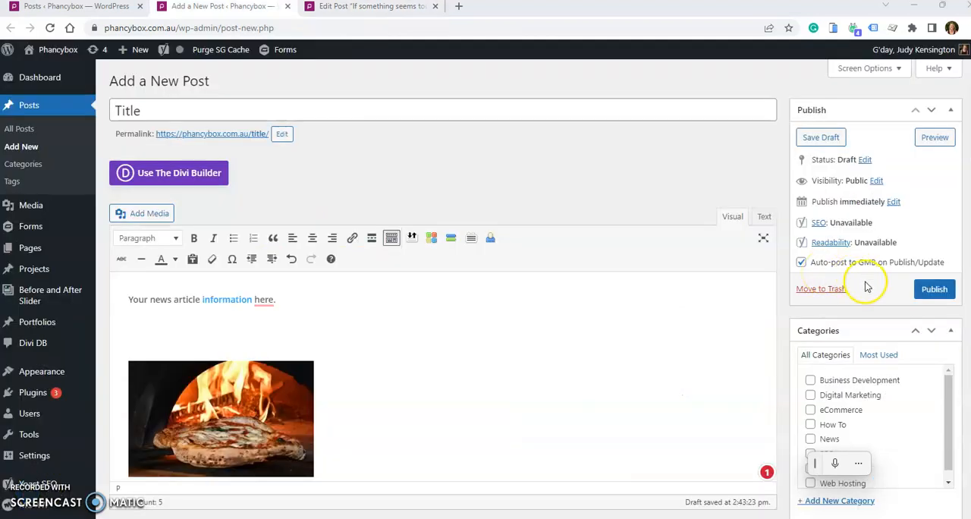
- Assign the new post to the Business Development category and add the most-used tag Business Growth
{"action": "left_click", "coordinate": [810, 380]}
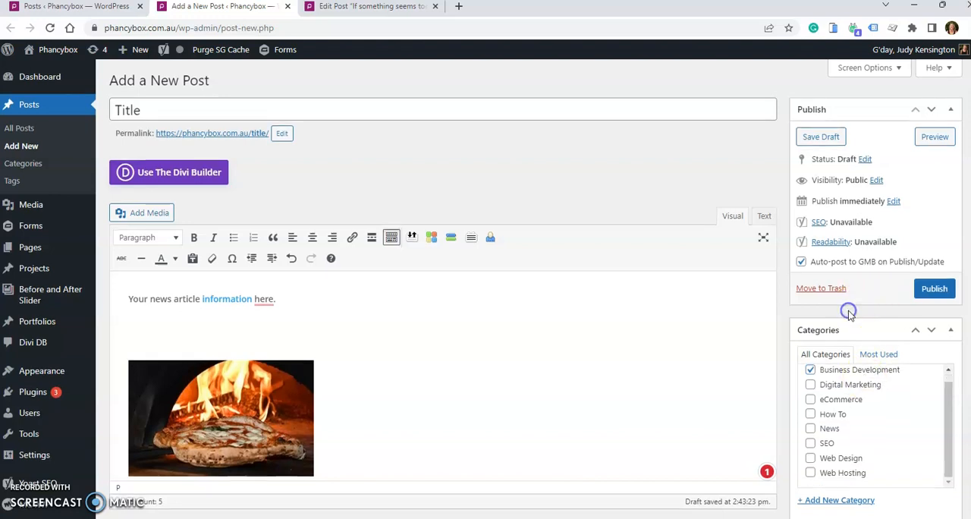
{"action": "scroll", "coordinate": [850, 311], "scroll_direction": "down", "scroll_amount": 3}
{"action": "left_click", "coordinate": [821, 326]}
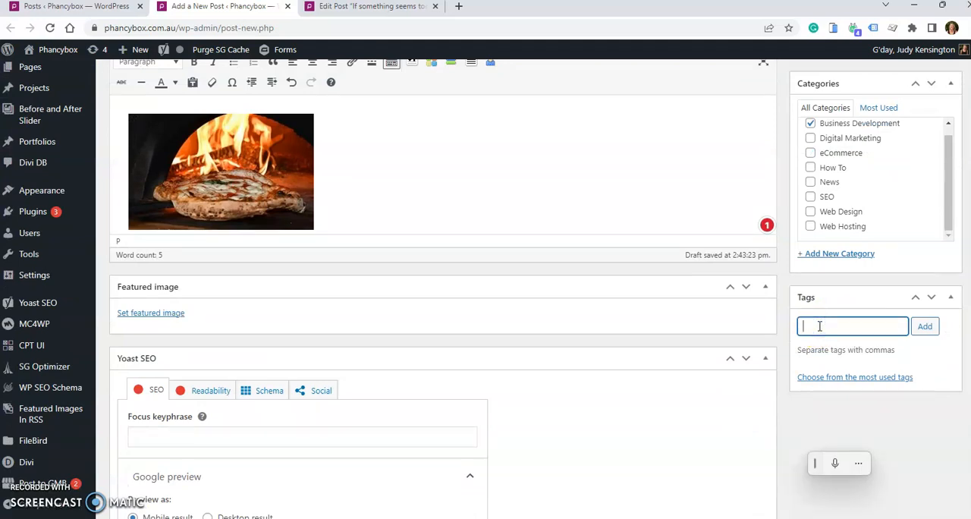
{"action": "left_click", "coordinate": [826, 378]}
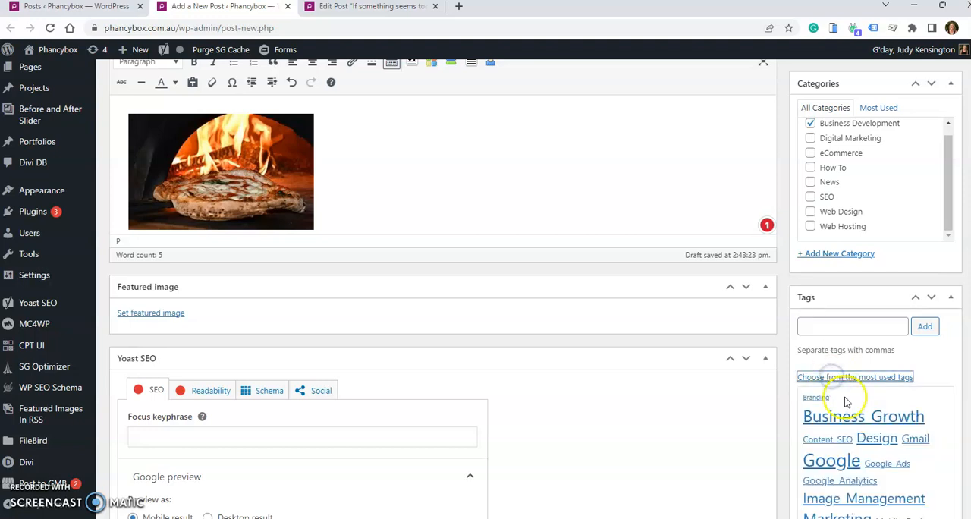
{"action": "left_click", "coordinate": [835, 418]}
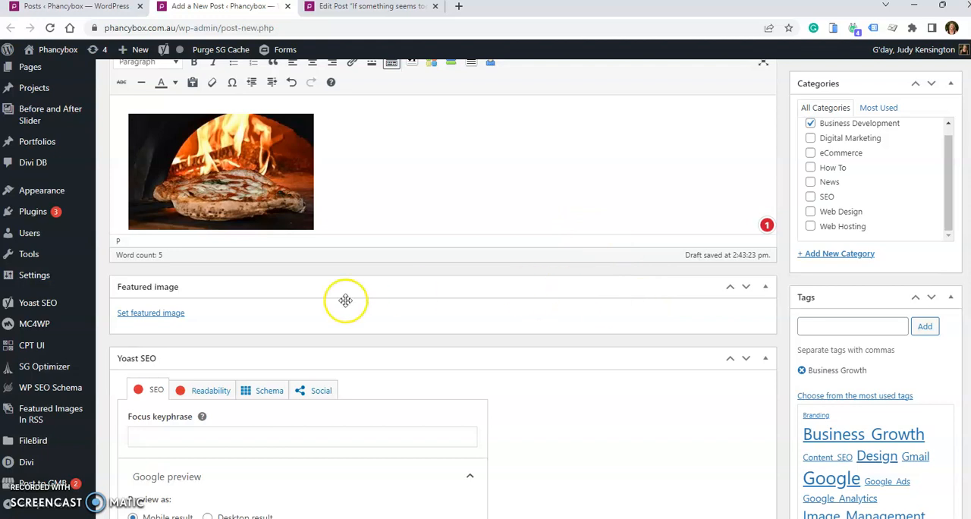
- Set the media library portrait of the man in the pink shirt on a purple shape as the post's featured image
{"action": "left_click", "coordinate": [157, 314]}
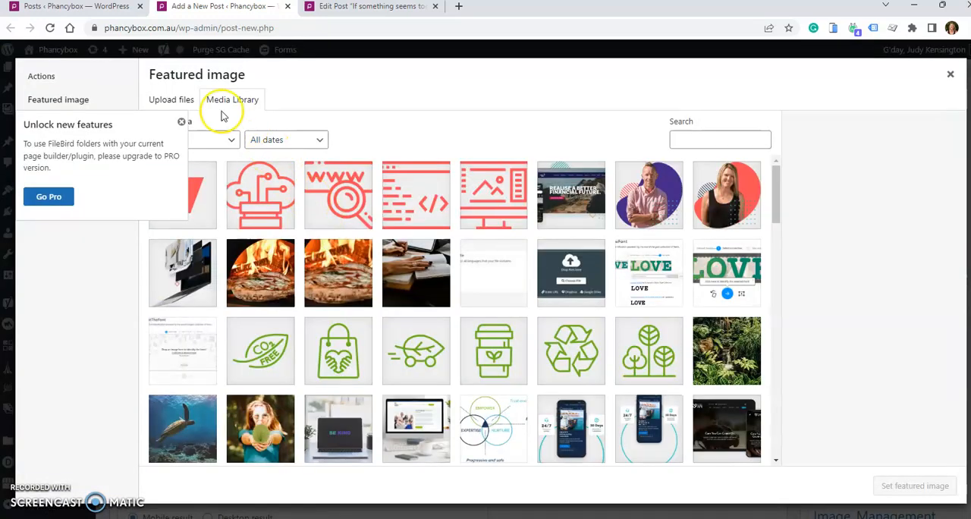
{"action": "left_click", "coordinate": [182, 121]}
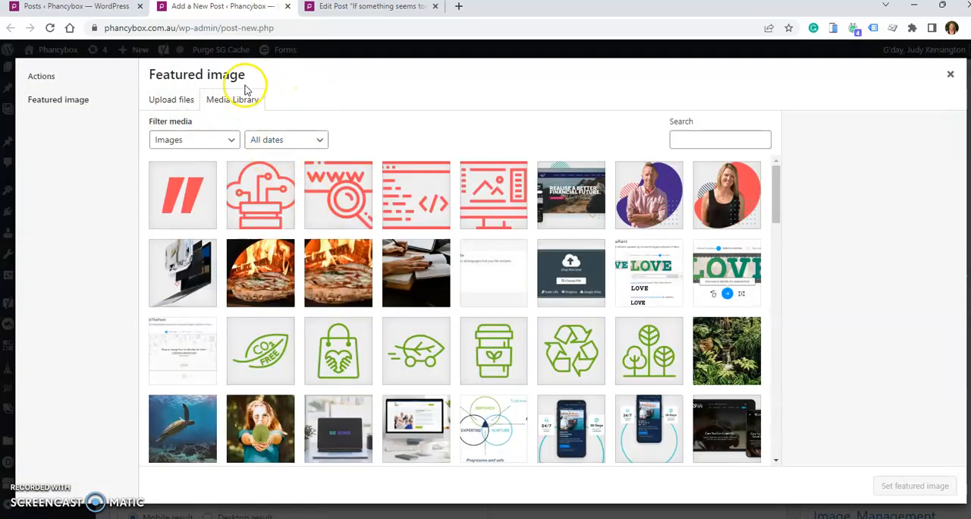
{"action": "left_click", "coordinate": [653, 196]}
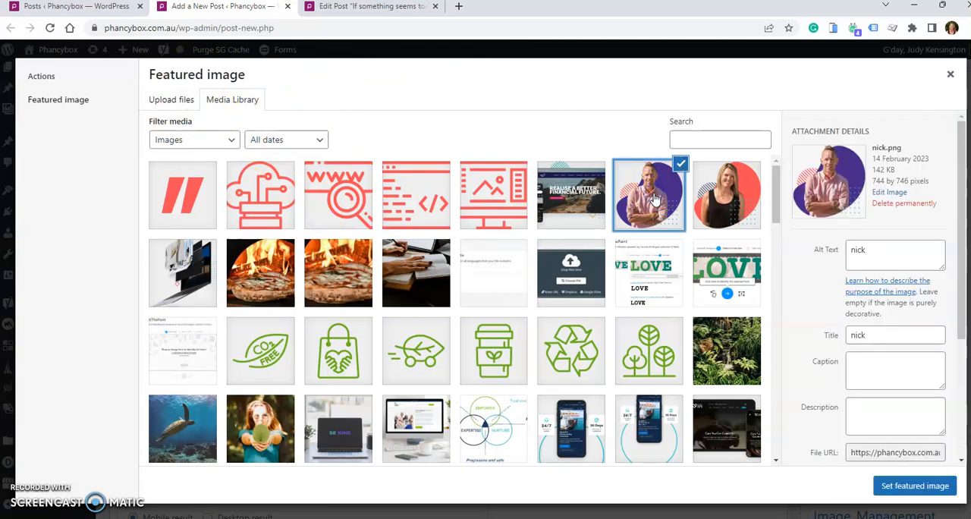
{"action": "left_click", "coordinate": [167, 102]}
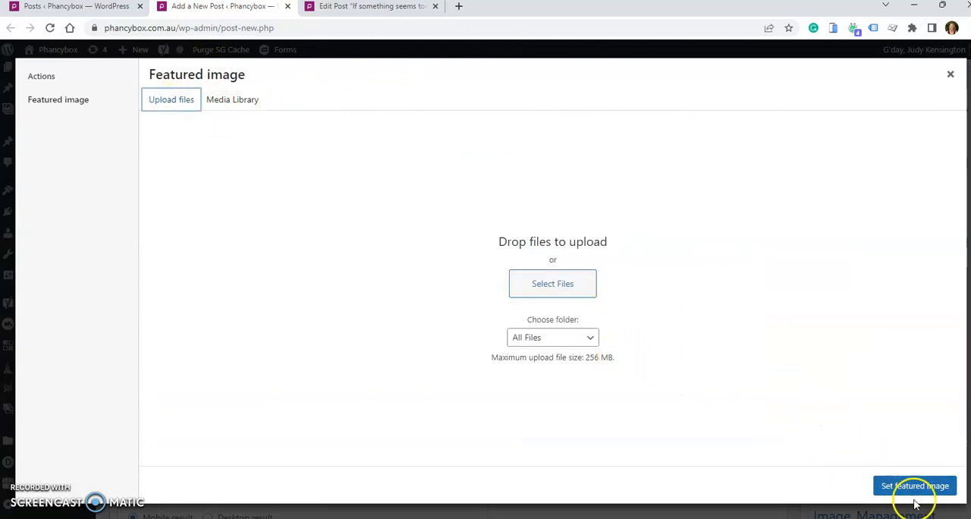
{"action": "left_click", "coordinate": [227, 99]}
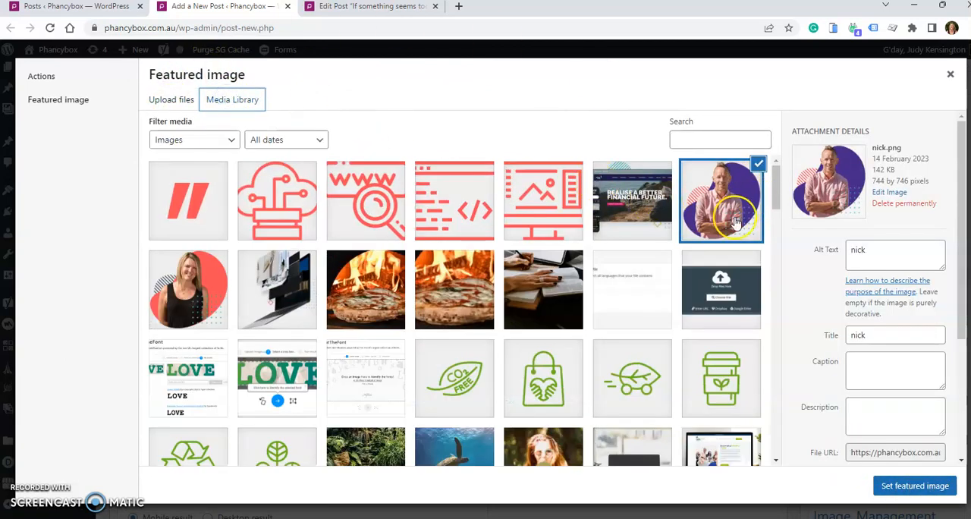
{"action": "left_click", "coordinate": [915, 486]}
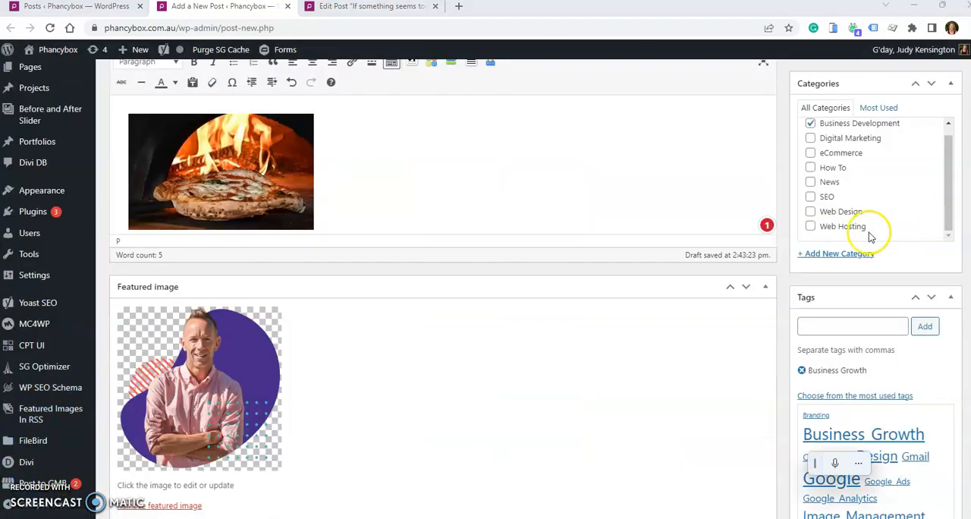
{"action": "scroll", "coordinate": [856, 220], "scroll_direction": "up", "scroll_amount": 4}
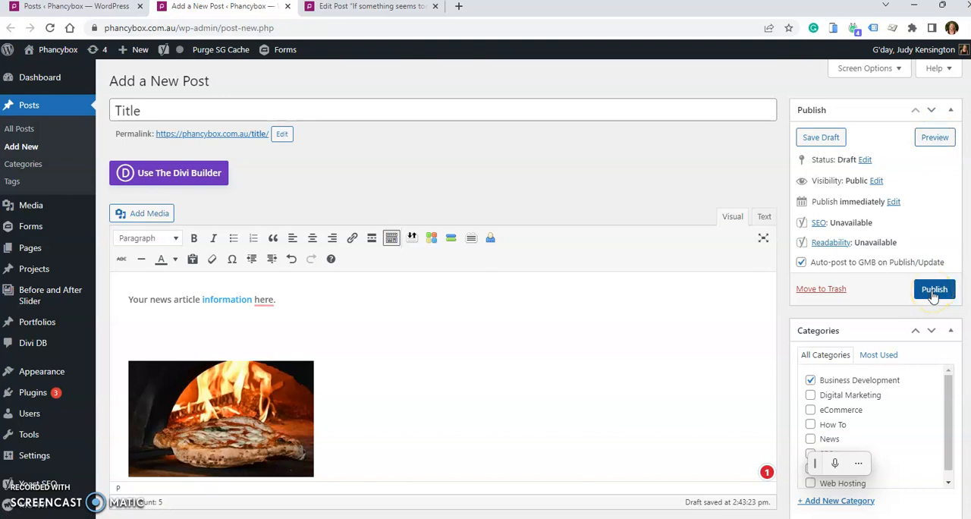
- Schedule the new post's publication date for March 30, 2023 at 14:38
{"action": "left_click", "coordinate": [894, 202]}
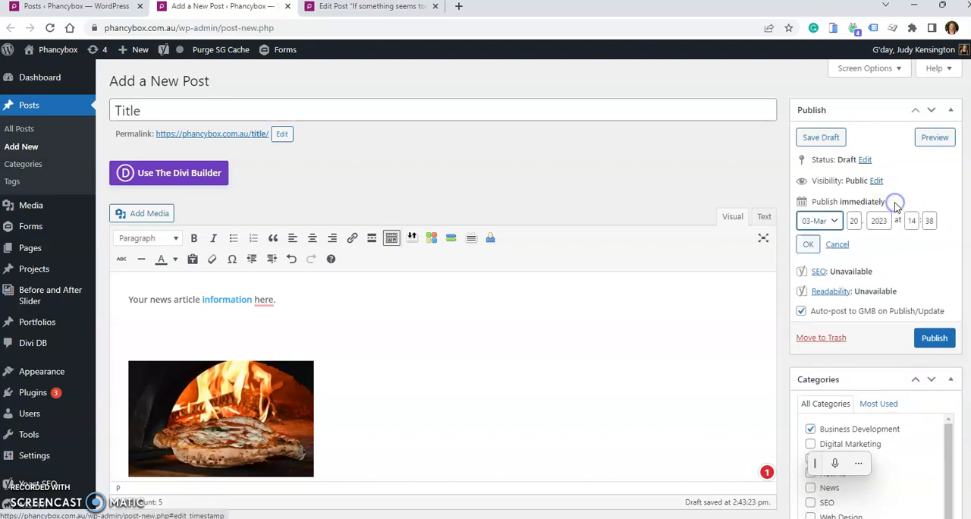
{"action": "double_click", "coordinate": [854, 222]}
{"action": "type", "text": "30"}
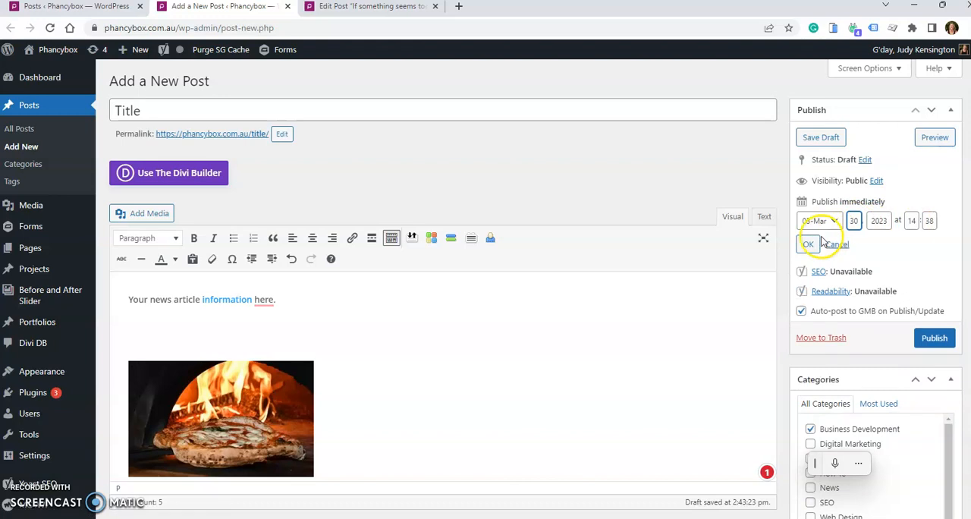
{"action": "left_click", "coordinate": [808, 244]}
{"action": "left_click", "coordinate": [933, 296]}
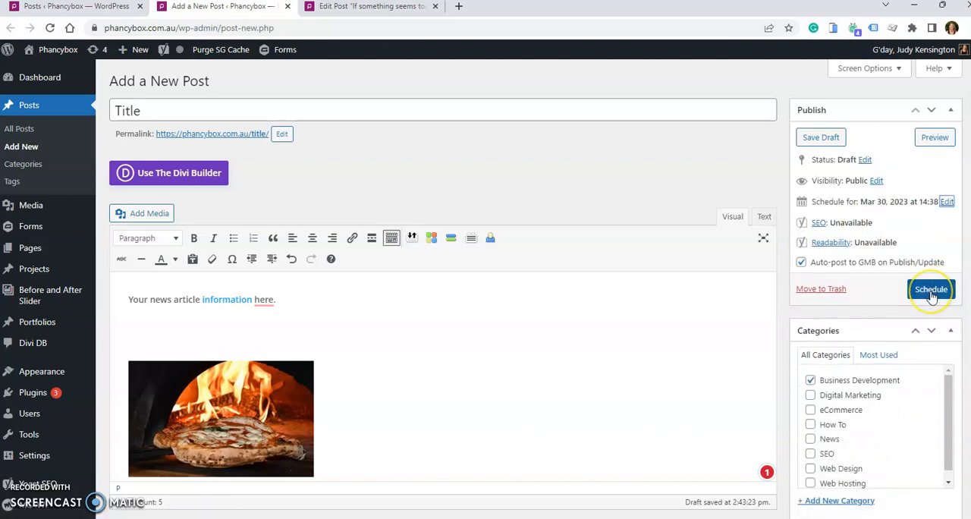
{"action": "left_click", "coordinate": [41, 501]}
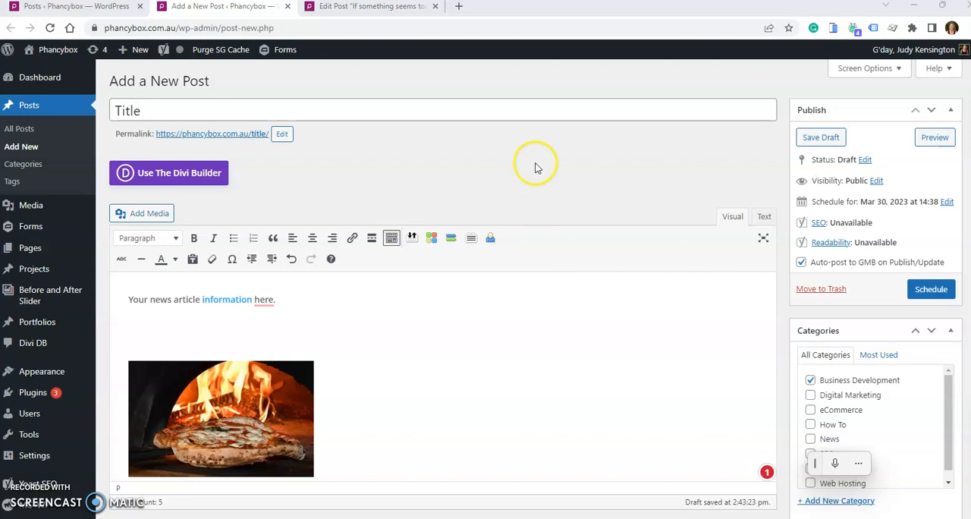
- Return to the list of all posts and locate the edit option for the post "If something seems too good to be true..."
{"action": "left_click", "coordinate": [87, 8]}
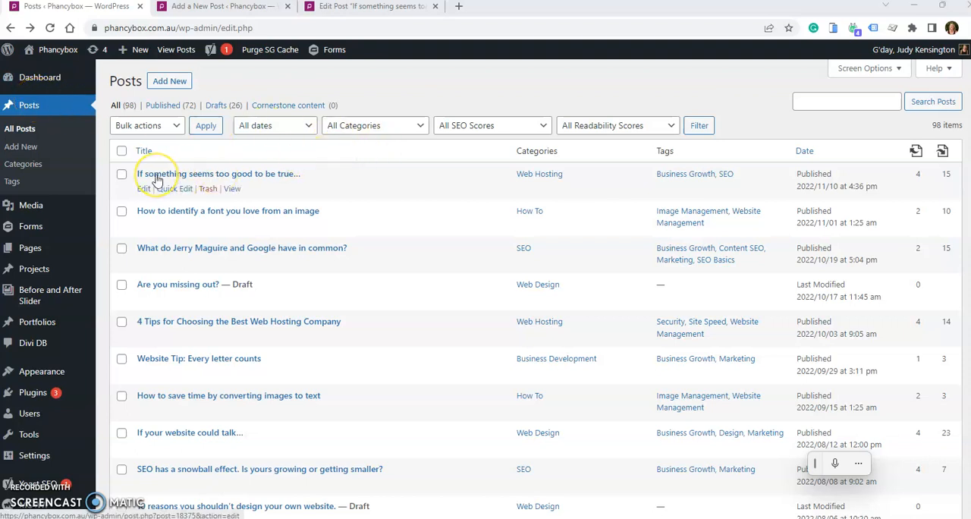
{"action": "left_click", "coordinate": [144, 190]}
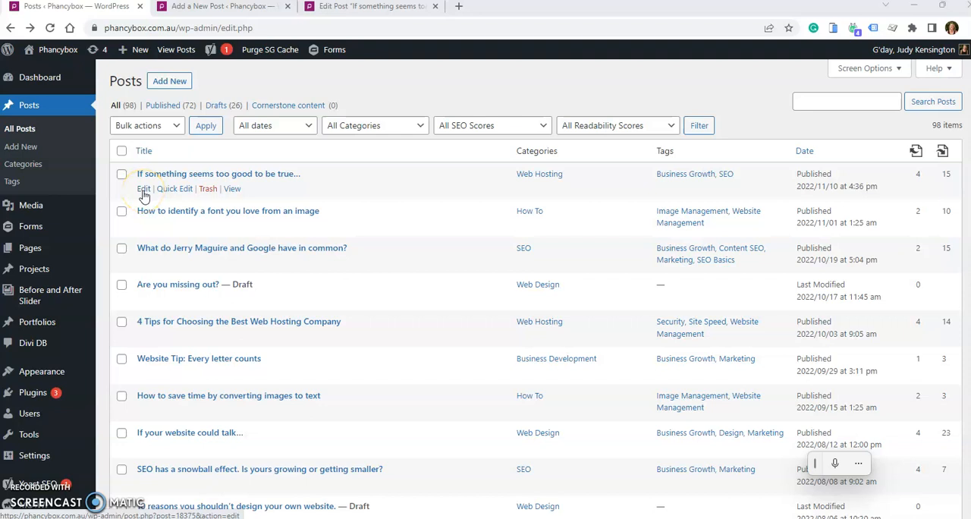